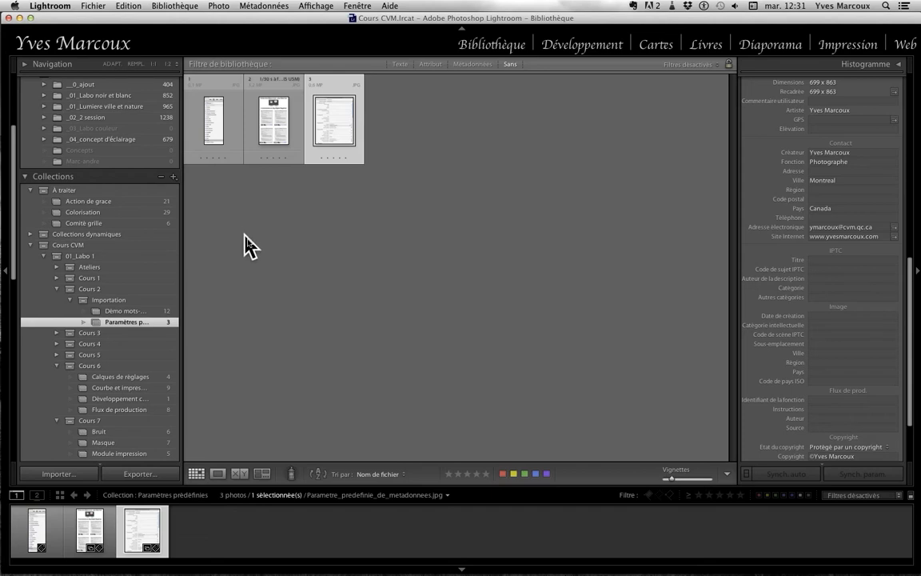
Open the photo import window for the EOS_DIGITAL memory card.
click(63, 479)
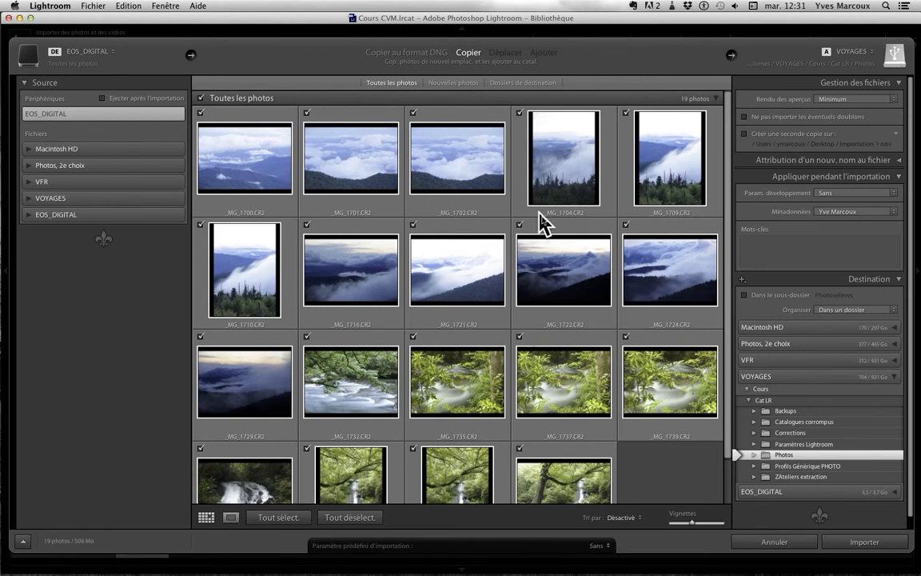
mouse_move(541, 224)
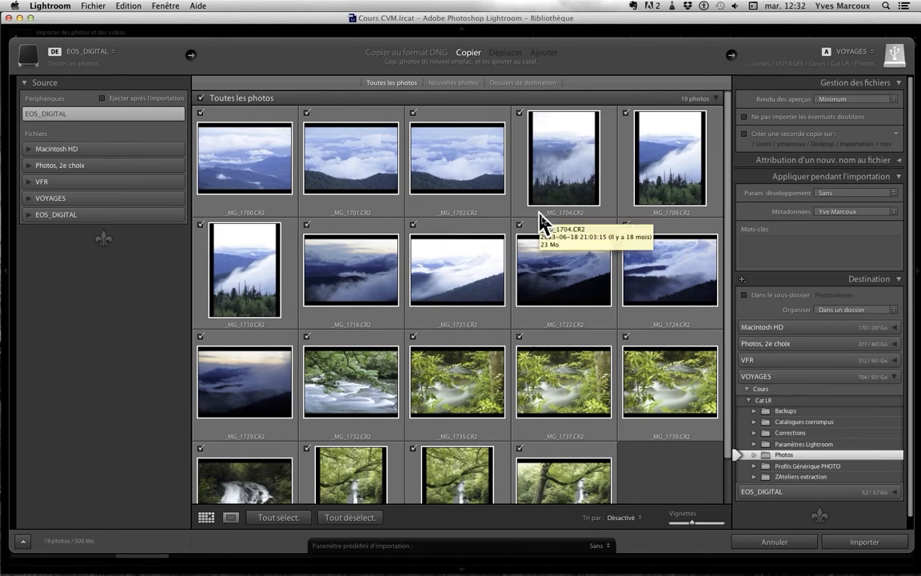
scroll(541, 224, down, 1)
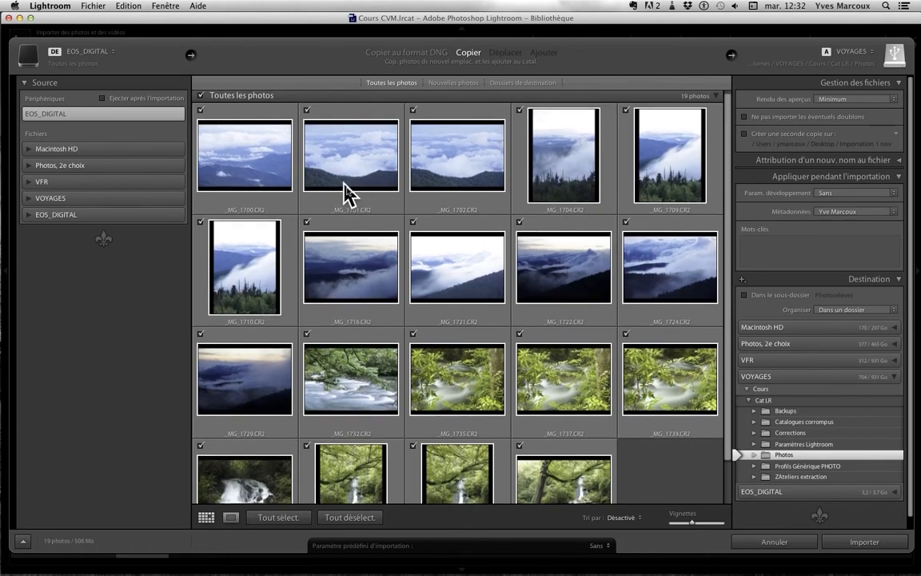
Exclude all photos from the import, then check only the range _MG_1700.CR2 through _MG_1729.CR2.
click(348, 519)
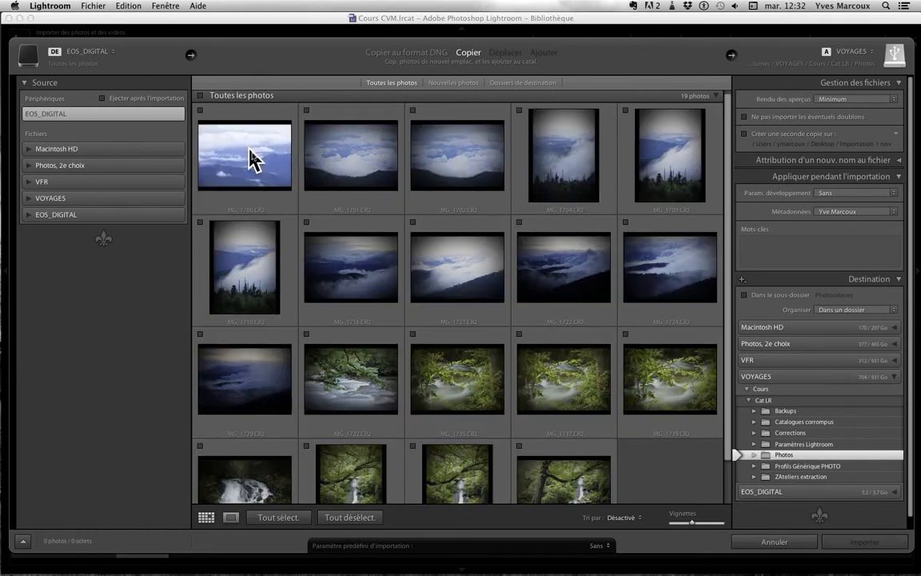
click(249, 158)
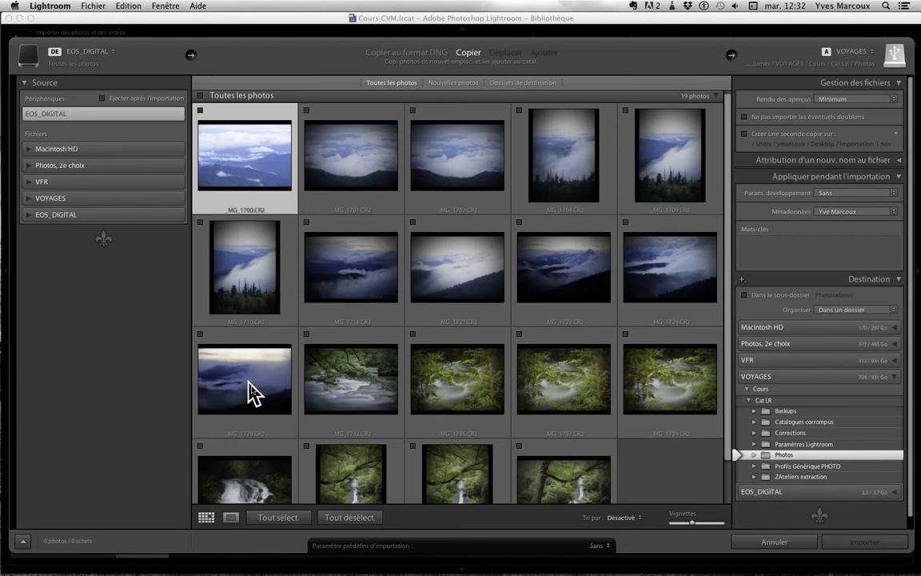
mouse_move(248, 384)
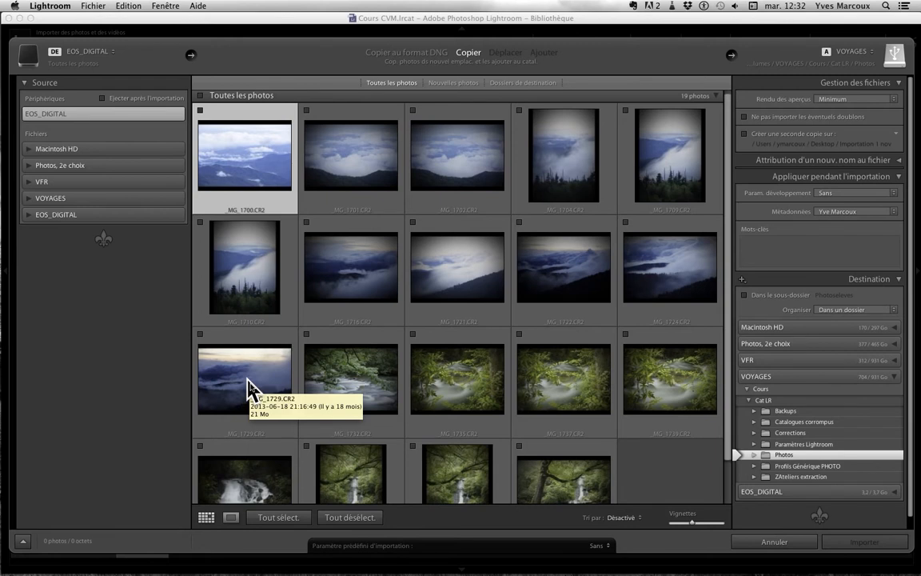
shift+click(249, 383)
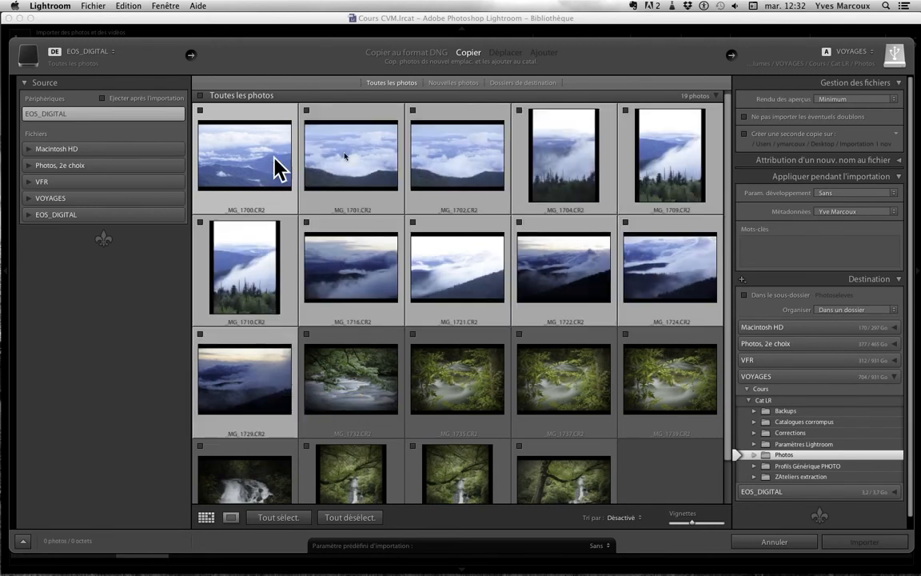
click(201, 223)
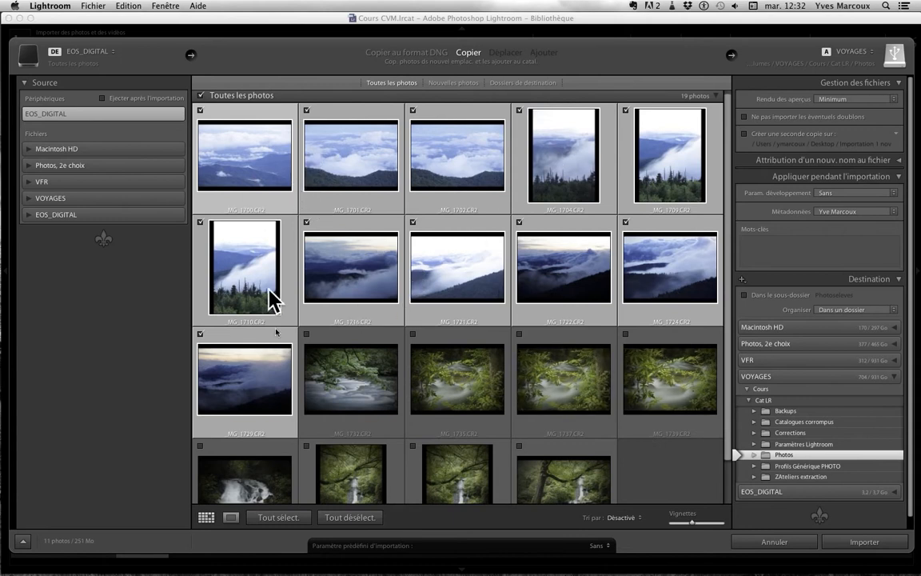
Drop the range selection and uncheck every photo in the import grid.
click(675, 460)
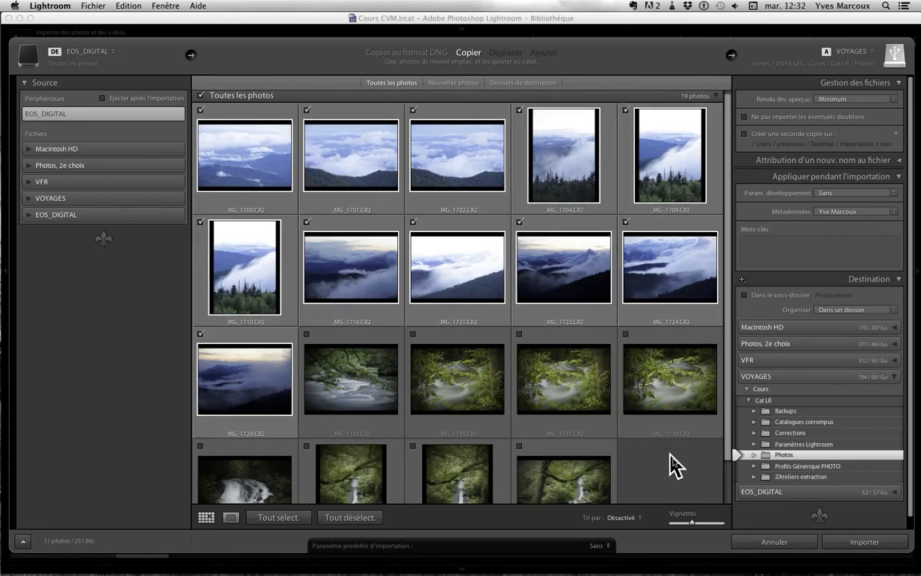
click(424, 372)
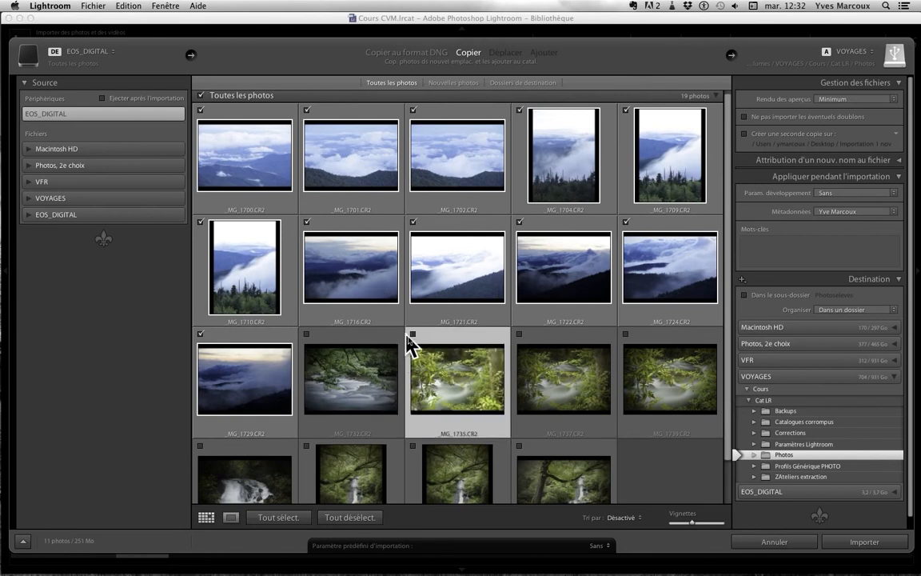
click(364, 519)
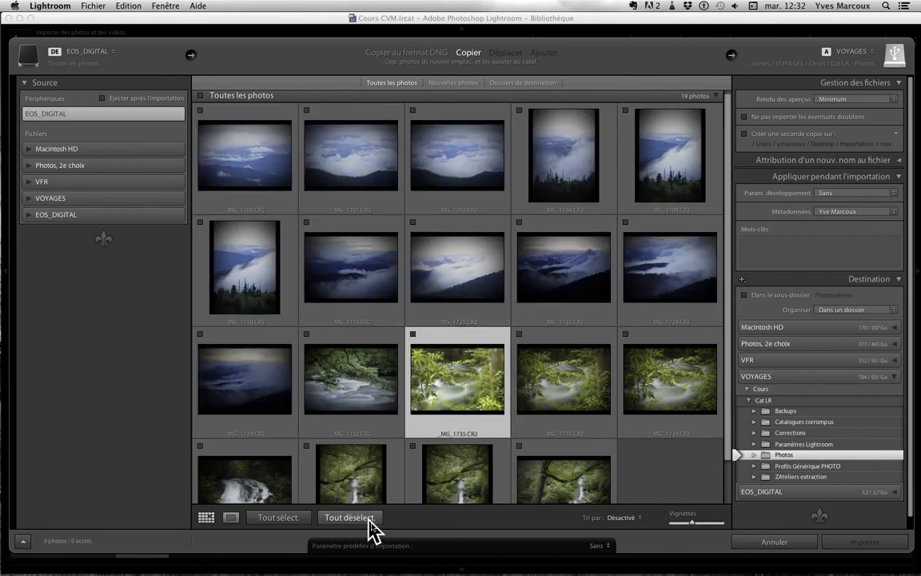
click(236, 171)
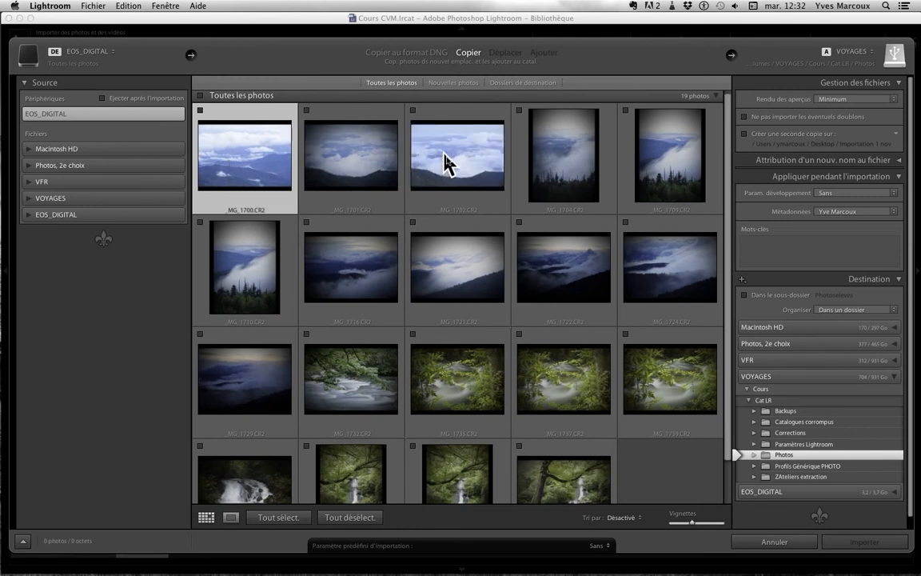
click(445, 161)
click(662, 160)
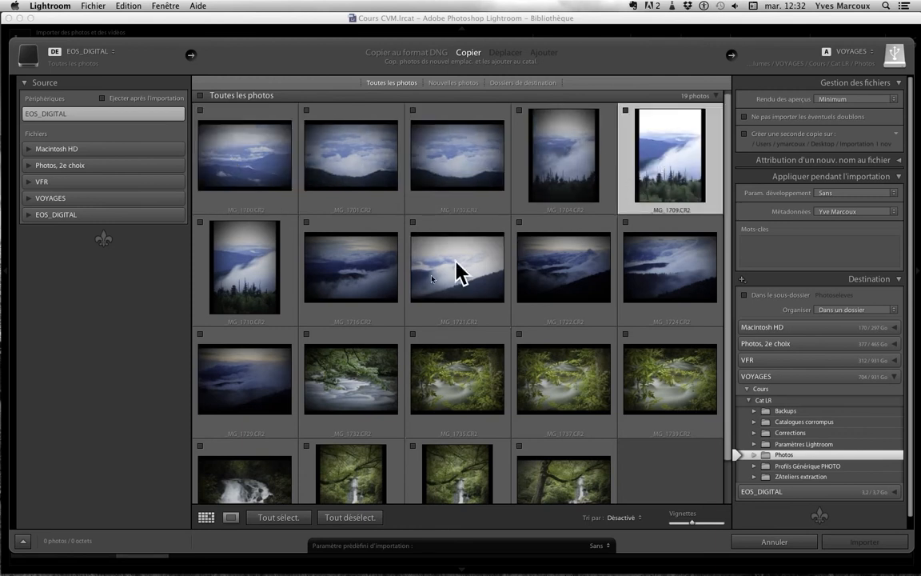
click(355, 274)
Select the non-adjacent photos _MG_1700, _MG_1702, _MG_1709, _MG_1716, _MG_1721 and _MG_1722 together.
click(253, 143)
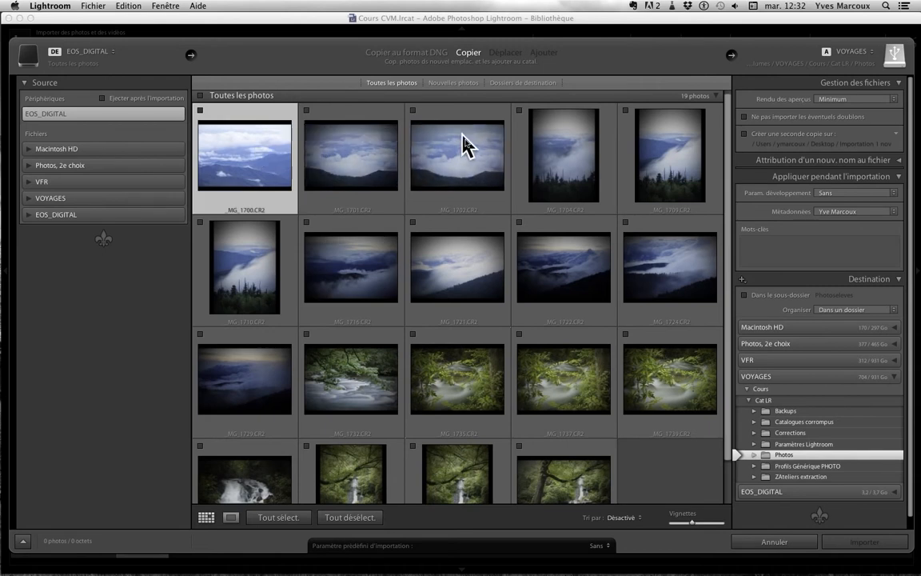
super+click(466, 165)
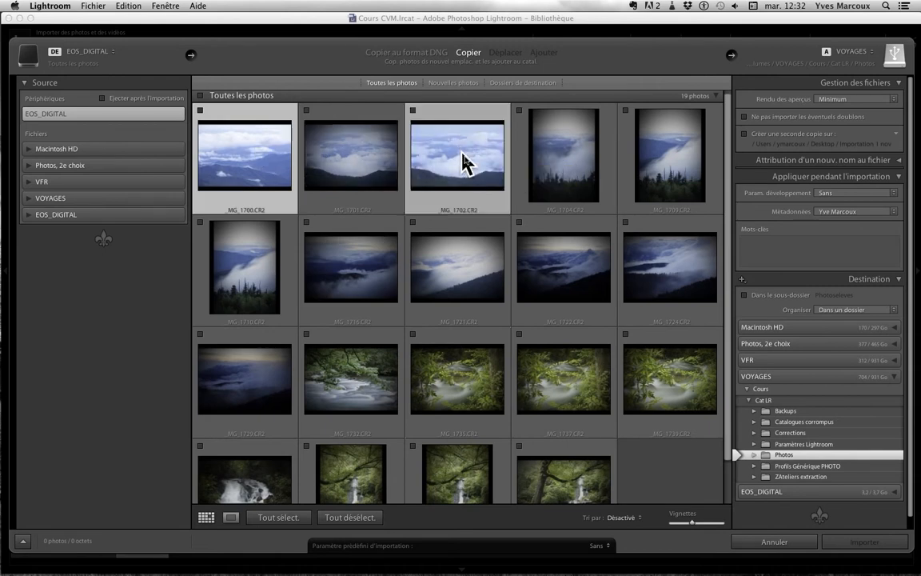
super+click(678, 160)
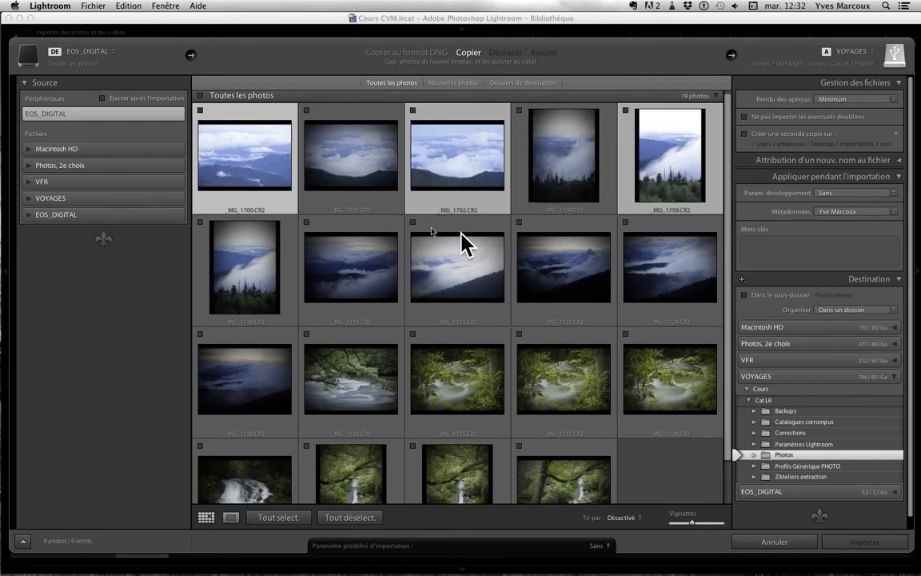
super+click(360, 274)
super+click(559, 274)
super+click(486, 273)
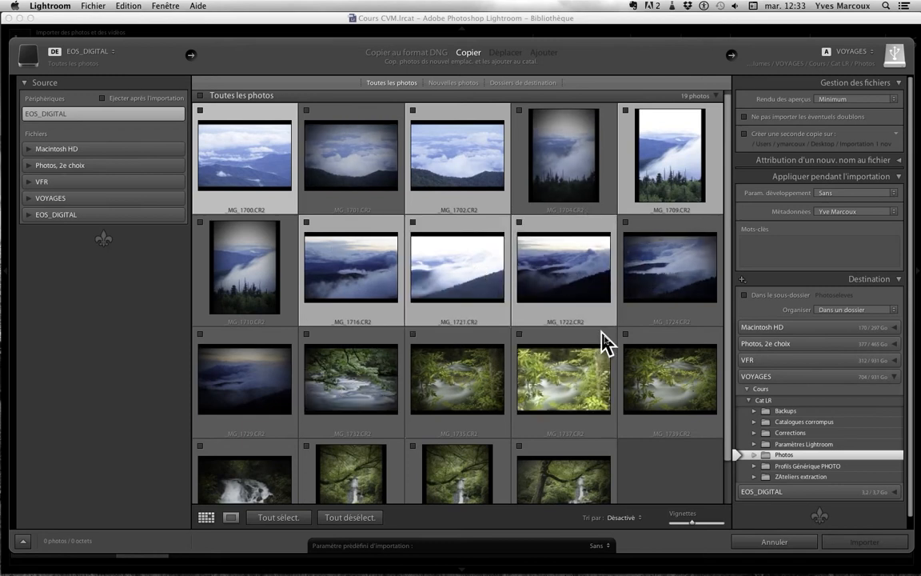
Add the range _MG_1732.CR2 through _MG_1758.CR2 to the selection and check all selected photos for import.
scroll(602, 332, down, 1)
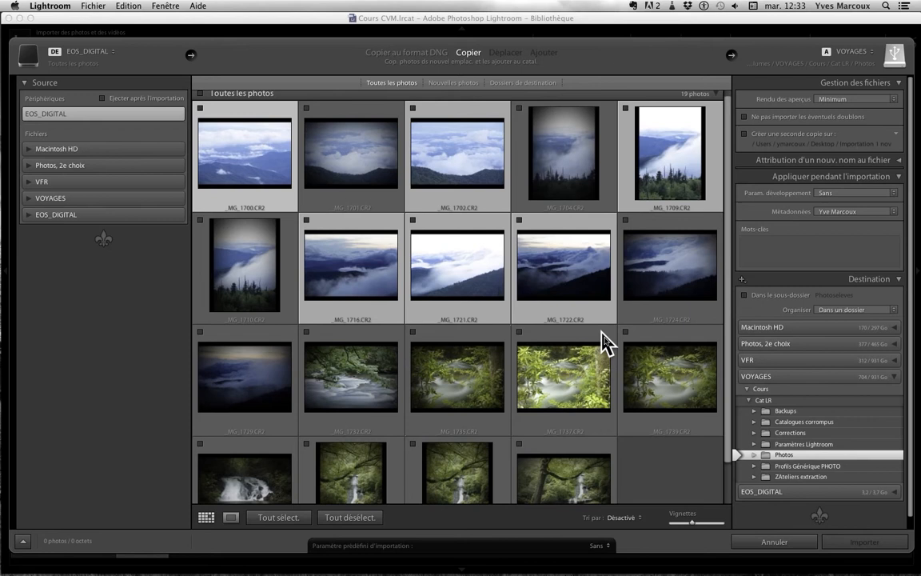
scroll(388, 368, down, 1)
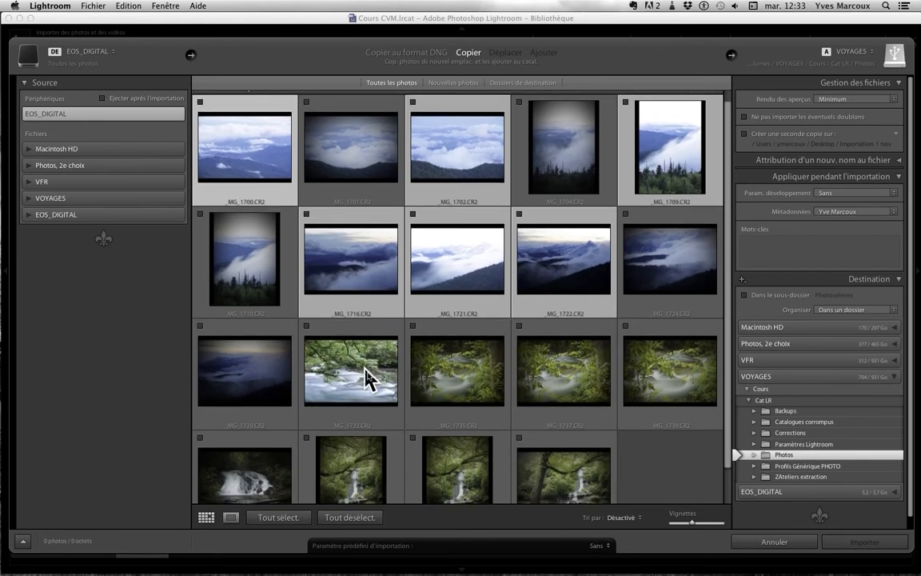
super+click(365, 384)
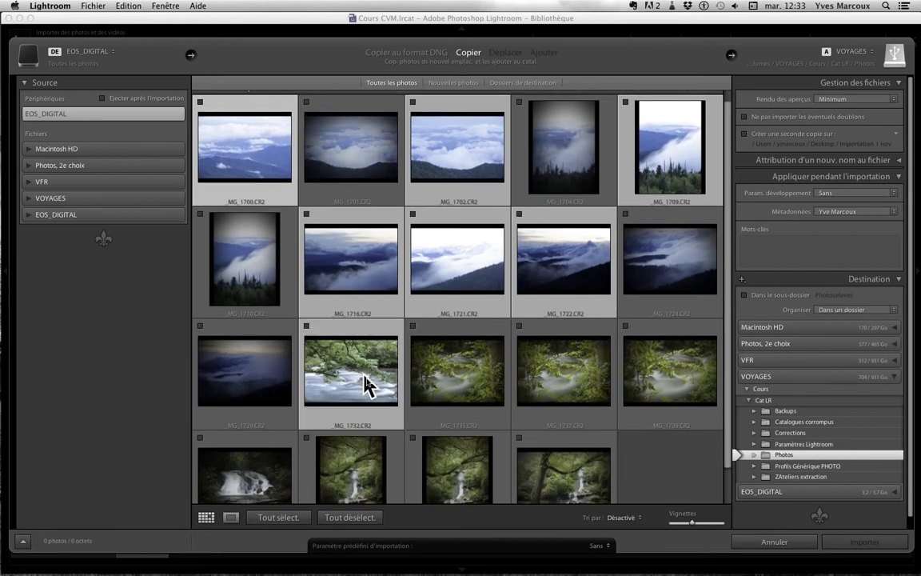
scroll(366, 384, down, 2)
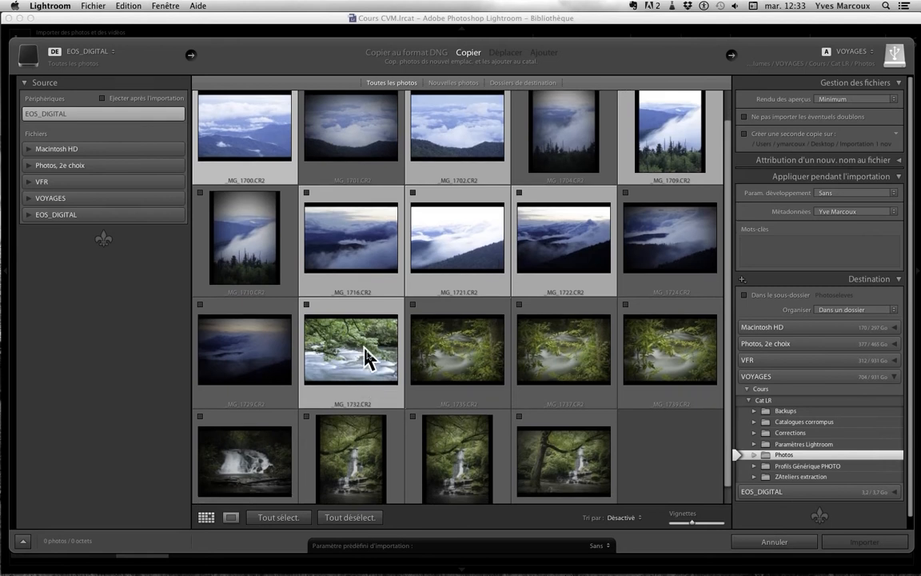
scroll(637, 349, down, 1)
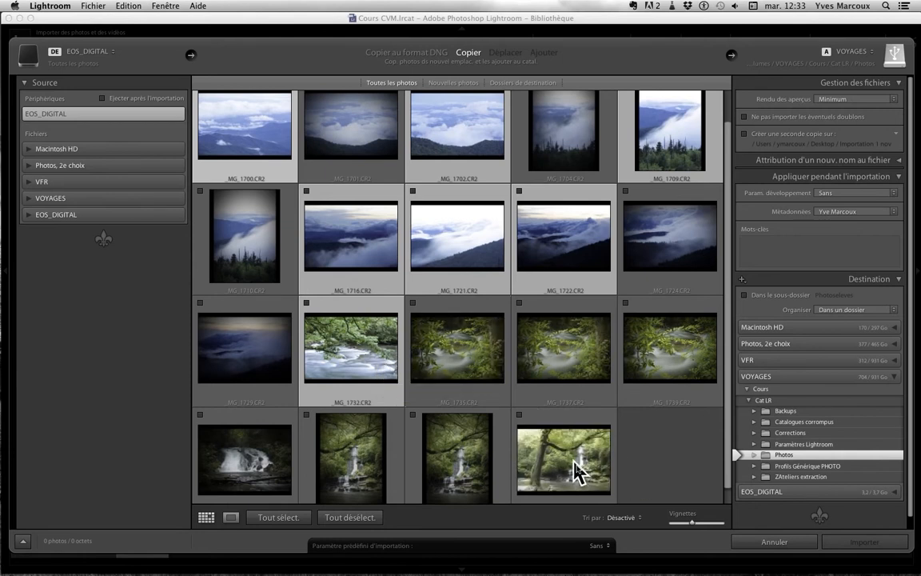
mouse_move(577, 472)
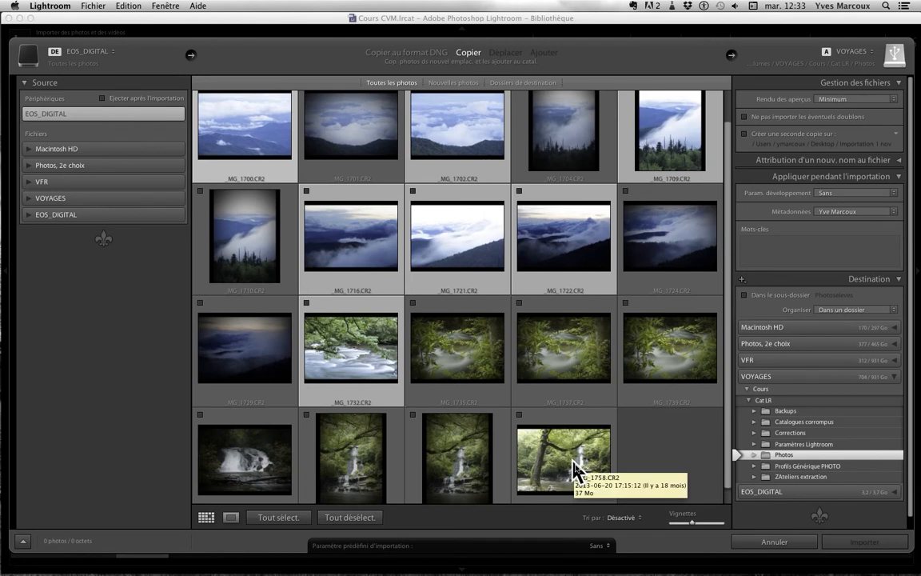
shift+super+click(573, 462)
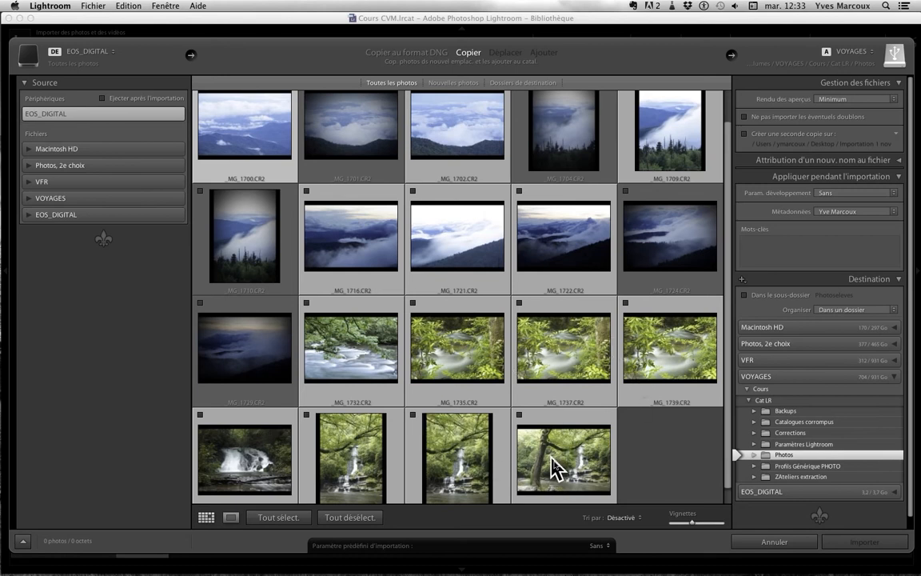
click(520, 416)
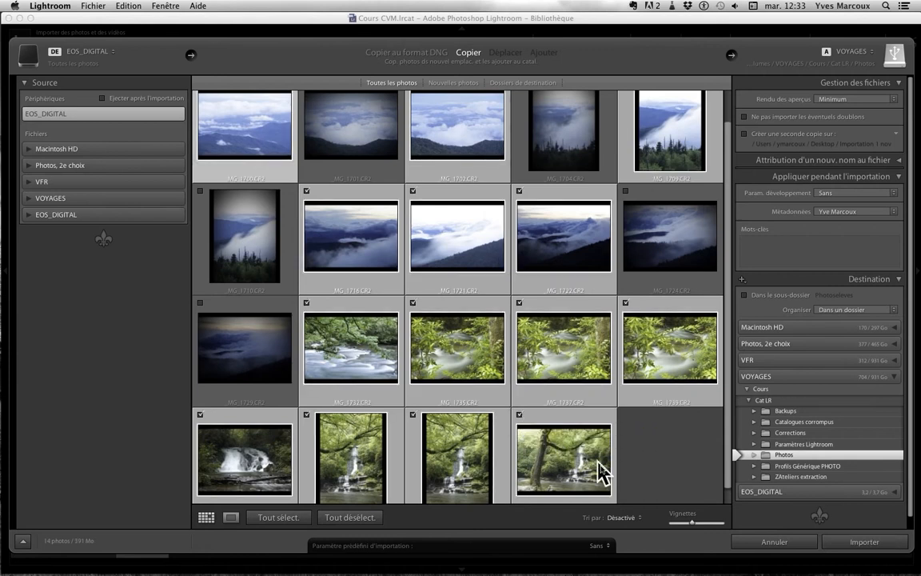
Check all photos on the card for import.
click(293, 518)
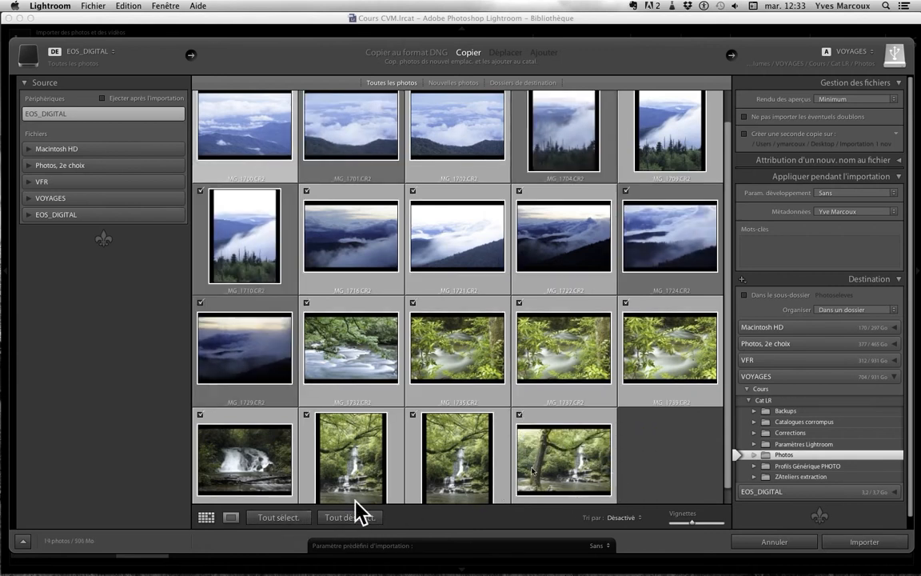
scroll(668, 456, up, 3)
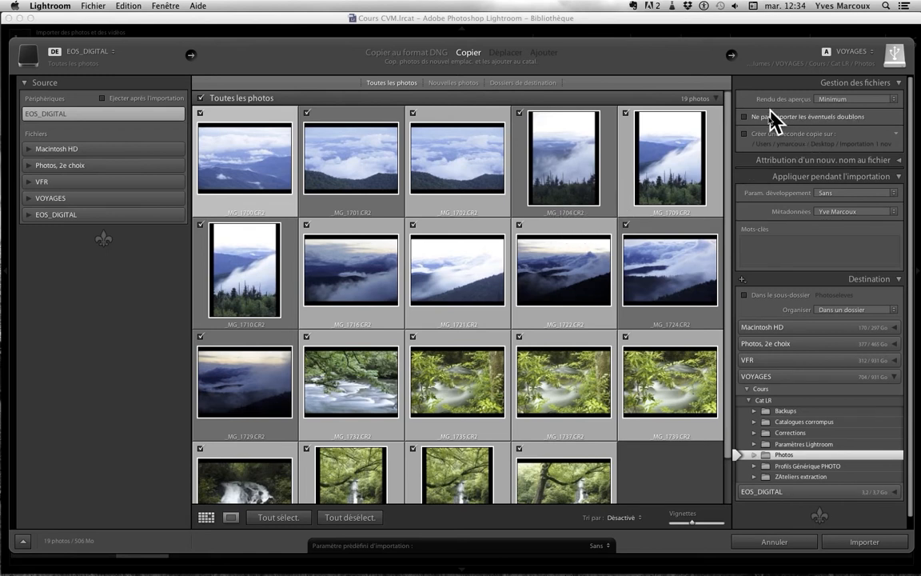
click(745, 117)
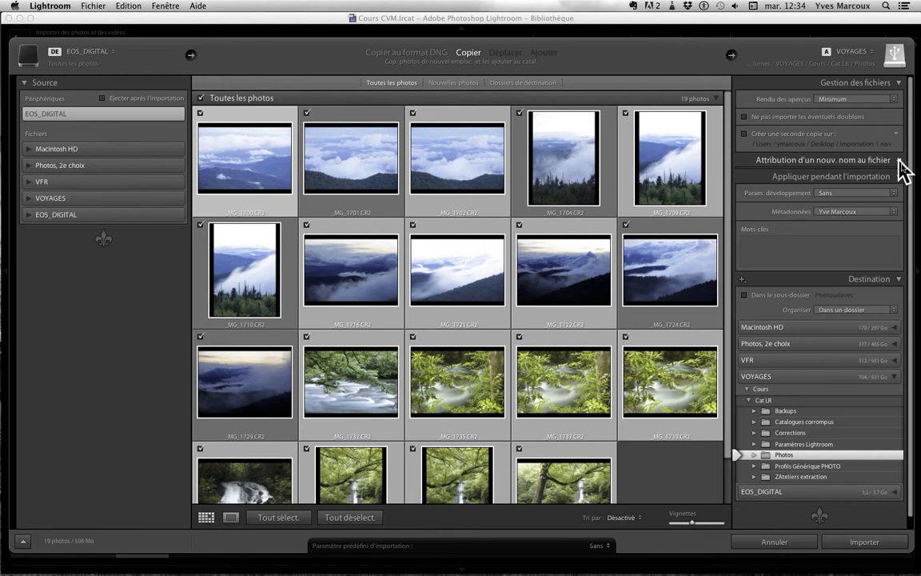
Show the file renaming settings and turn off renaming of the imported files.
click(899, 162)
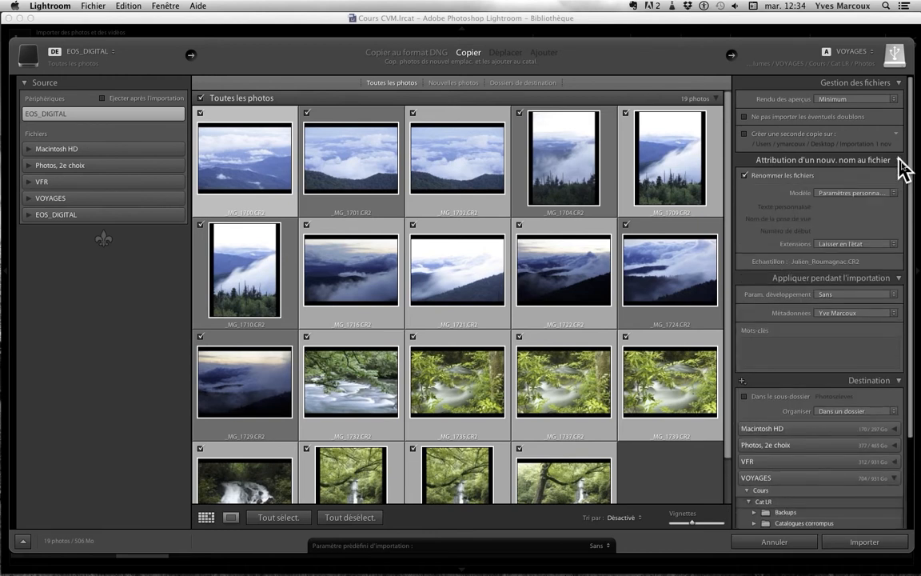
click(902, 164)
click(902, 164)
click(759, 175)
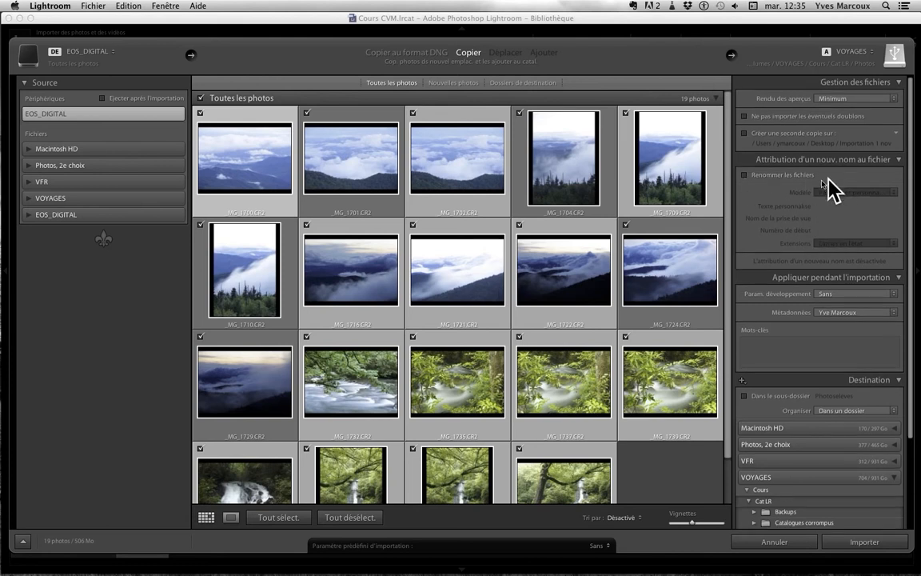
Look through the development presets for the import and choose Sans.
scroll(842, 199, down, 5)
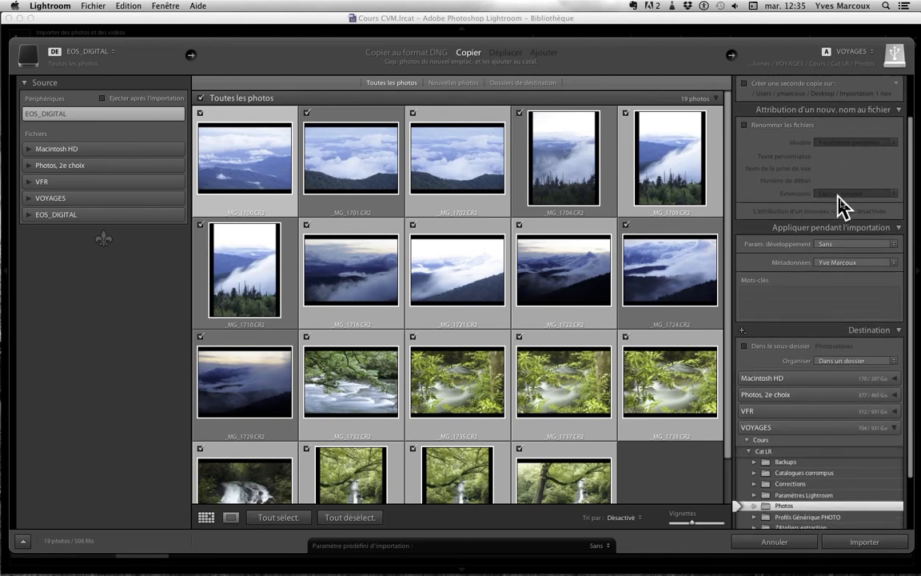
scroll(842, 204, down, 1)
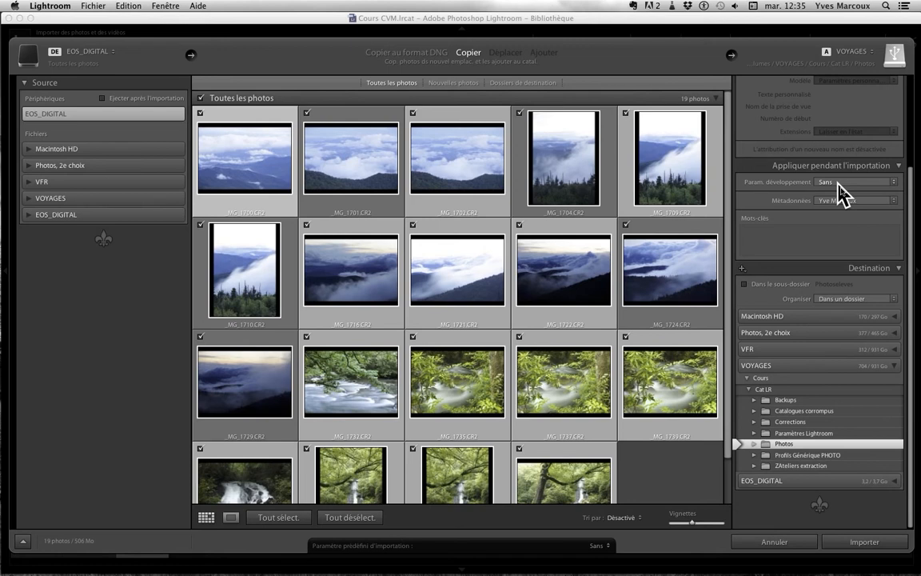
click(891, 183)
mouse_move(816, 283)
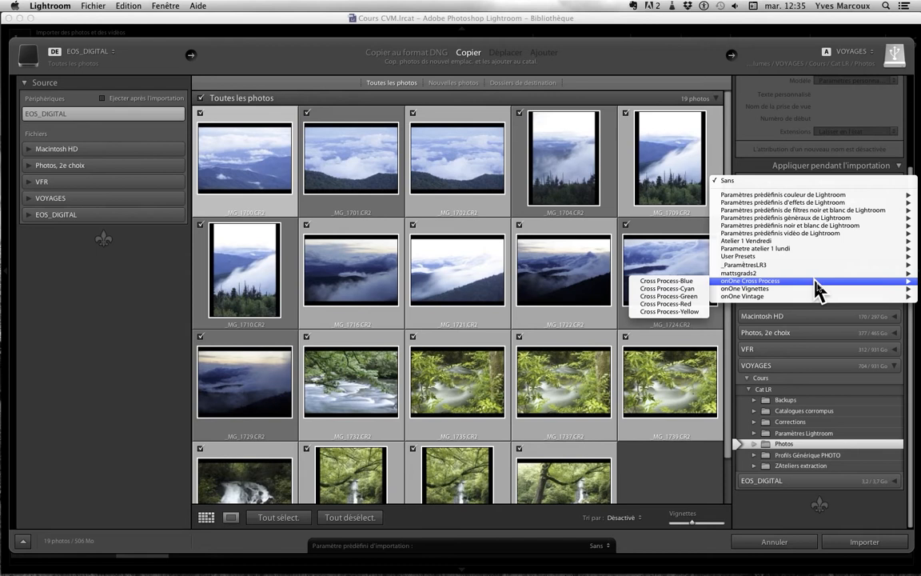
click(751, 181)
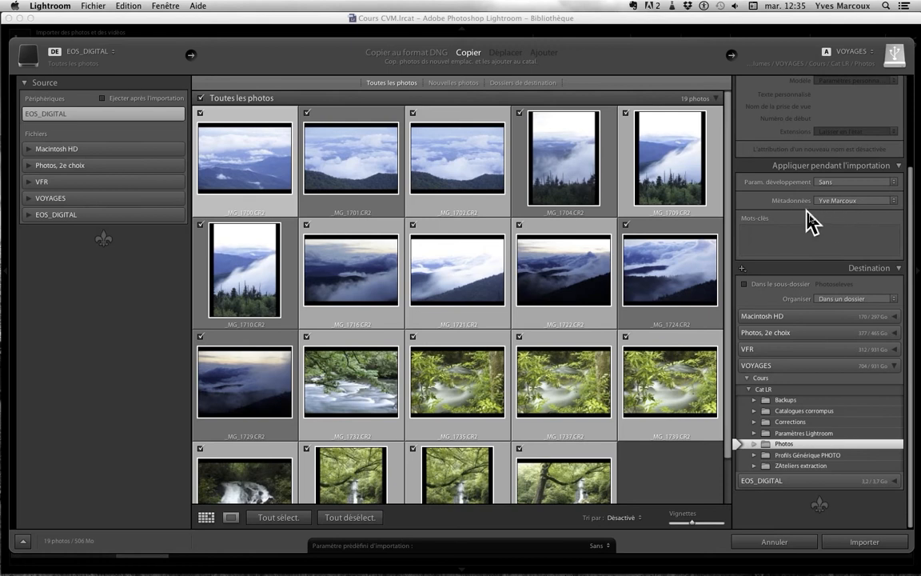
Look at the form for a new metadata preset, cancel it without creating a preset, and leave the photo import.
click(895, 201)
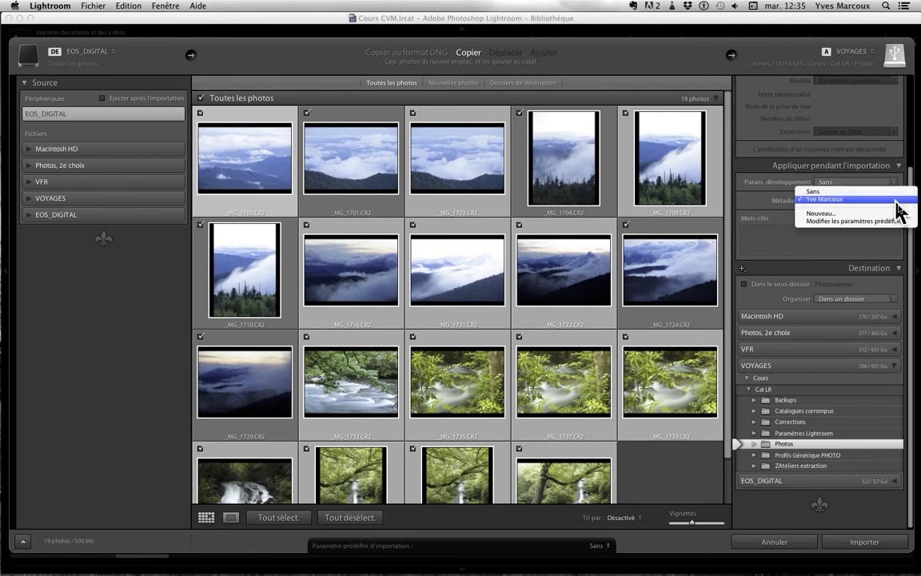
click(839, 214)
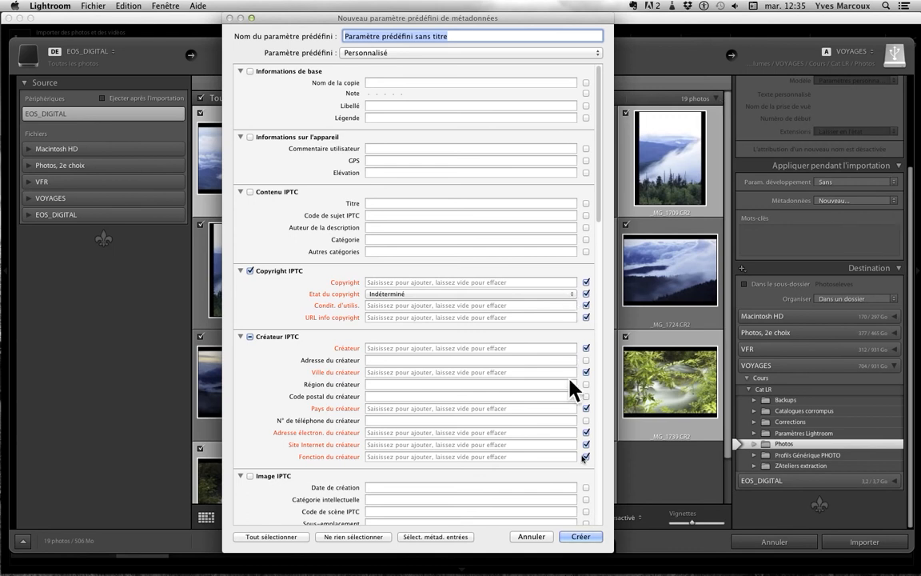
click(534, 541)
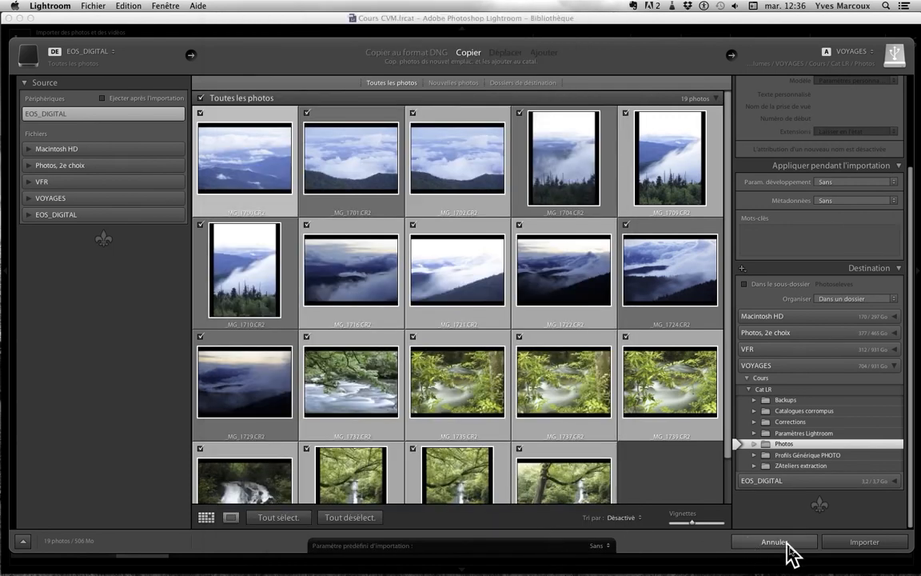
click(777, 543)
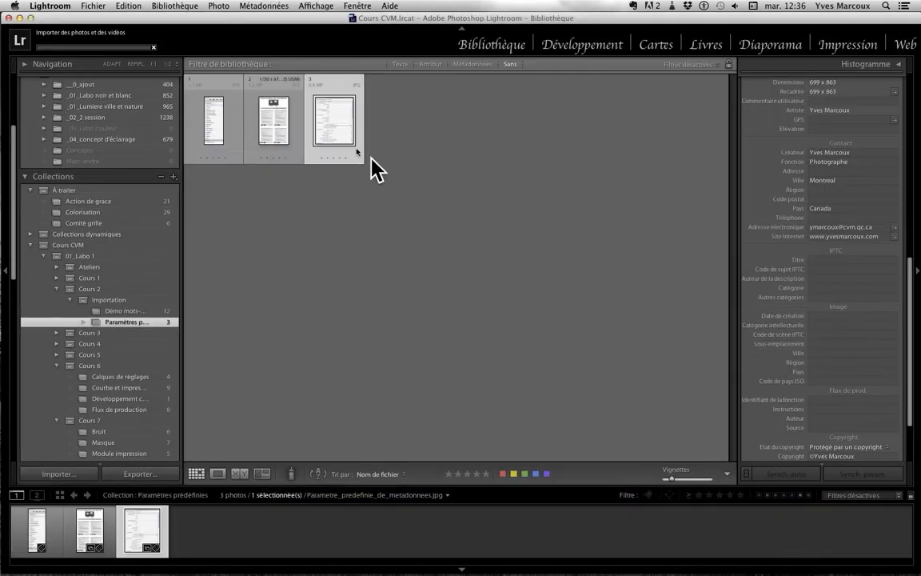
View the enlarged Parametre_predefinie_de_metadonnees.jpg to read the example metadata preset with its IPTC copyright and creator fields.
double_click(334, 137)
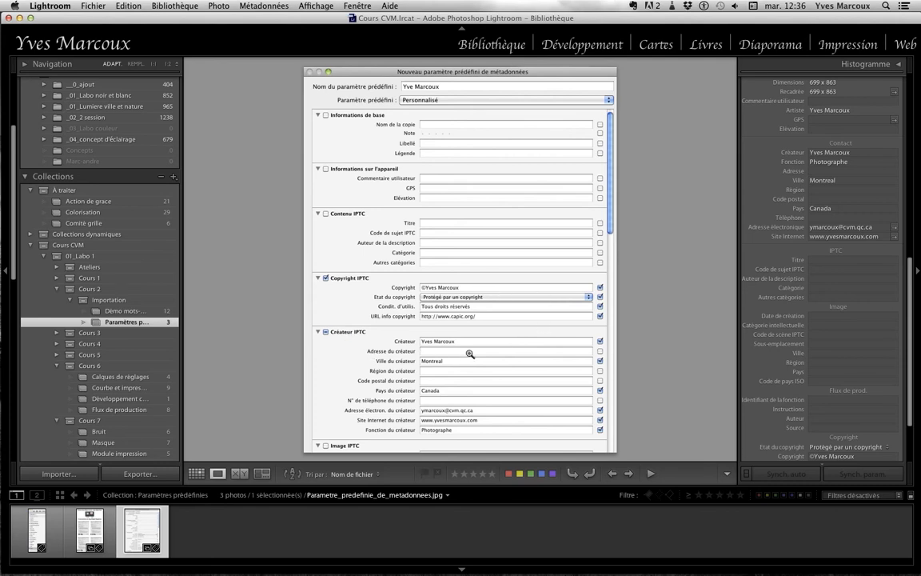
key(Left)
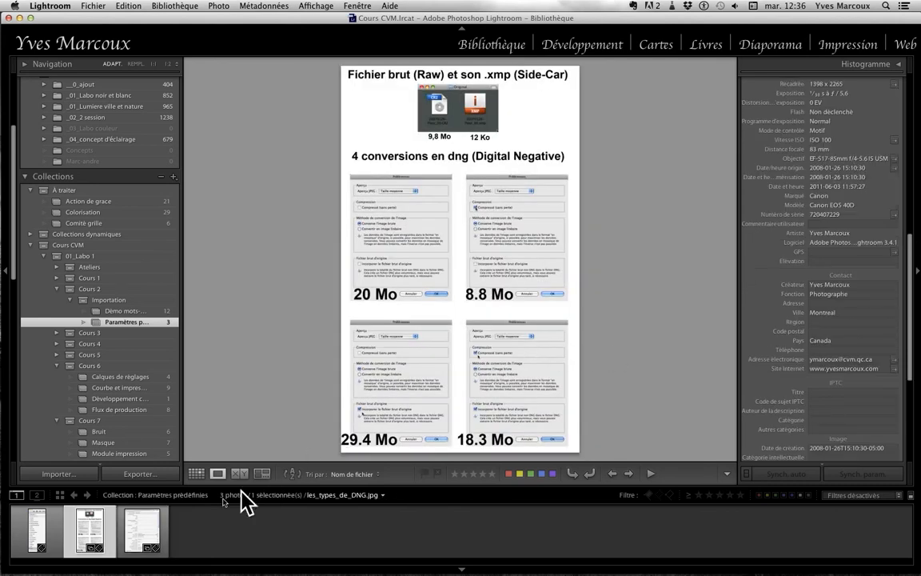
click(142, 534)
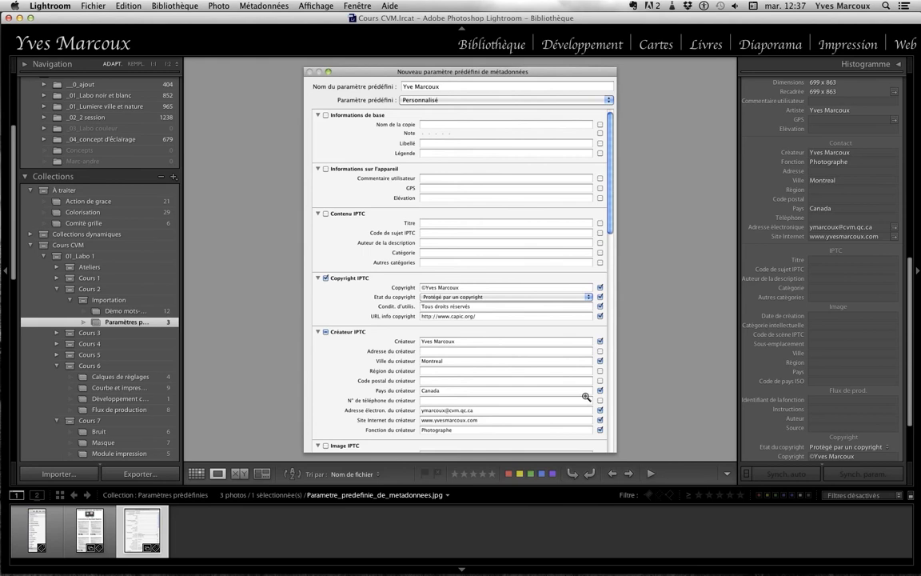
Display the metadata of les_types_de_DNG.jpg, look through the available metadata views and keep EXIF et IPTC.
click(82, 534)
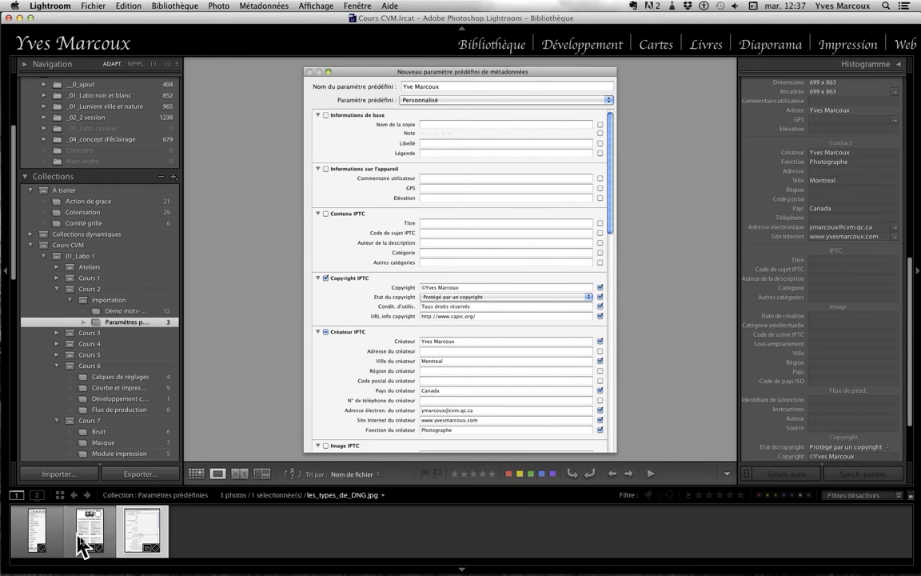
scroll(802, 366, up, 5)
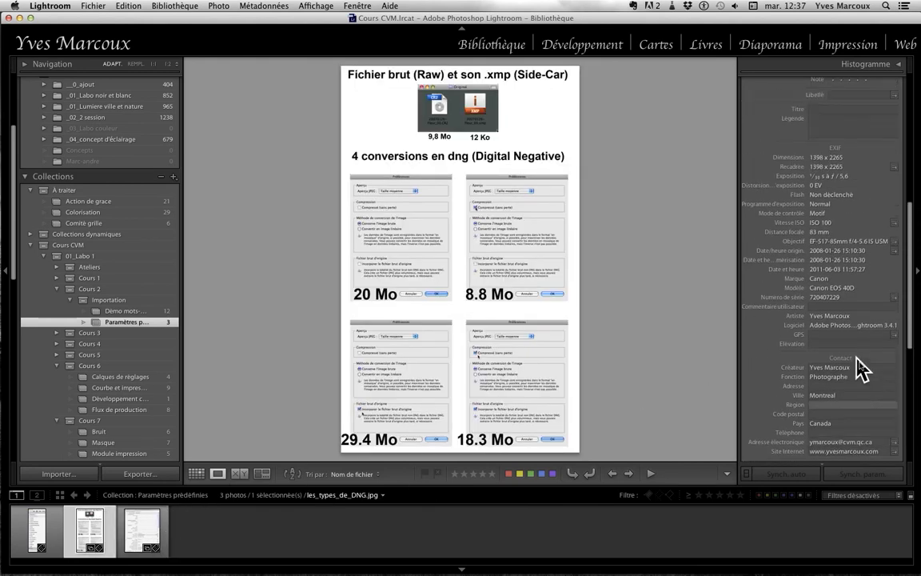
scroll(859, 369, up, 5)
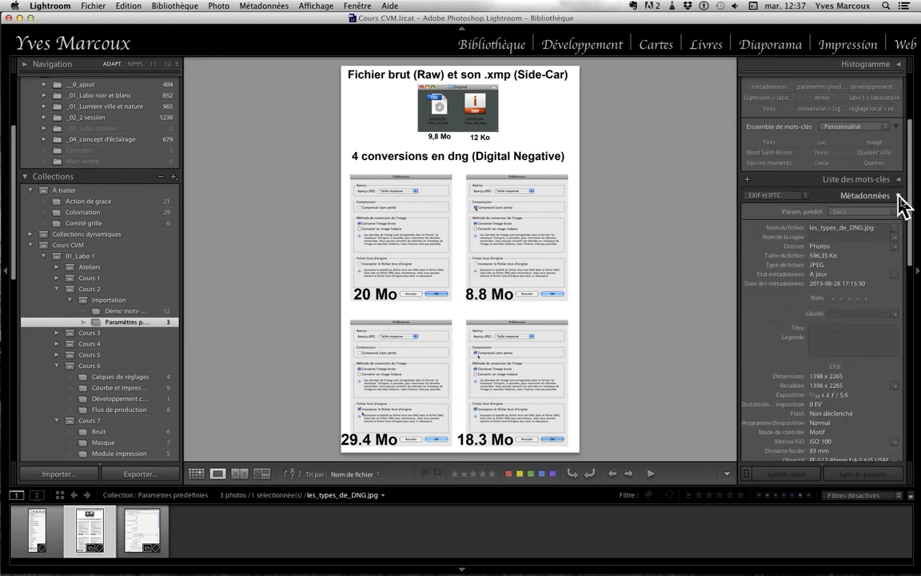
click(901, 204)
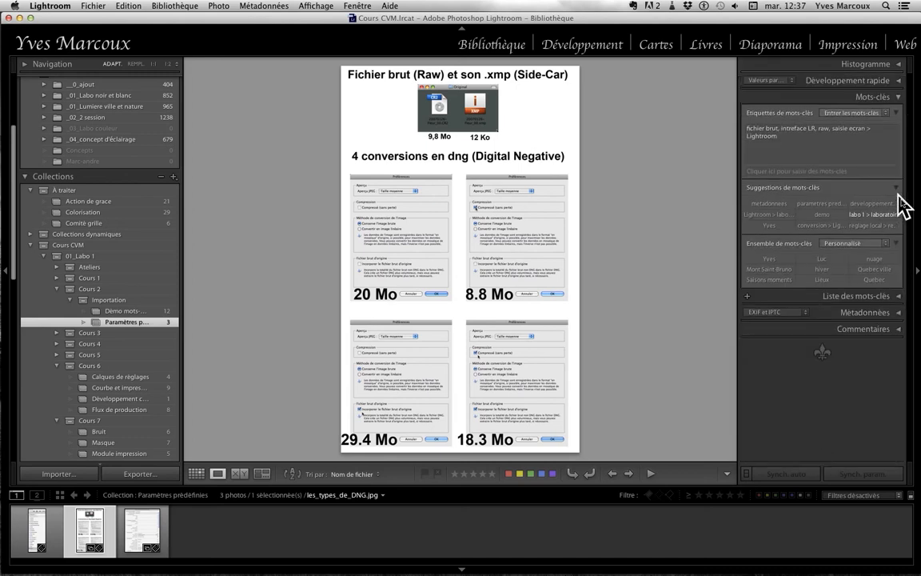
click(899, 313)
scroll(896, 315, up, 2)
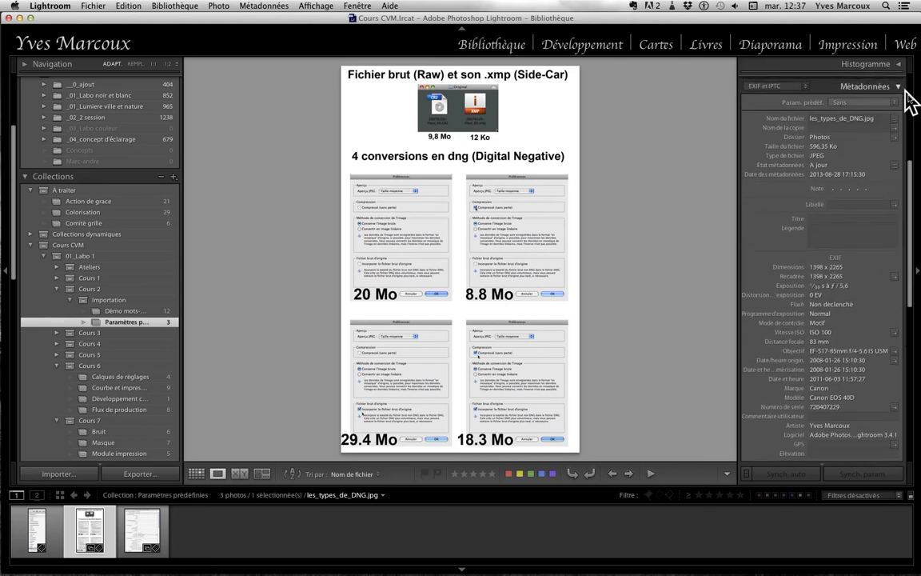
click(807, 88)
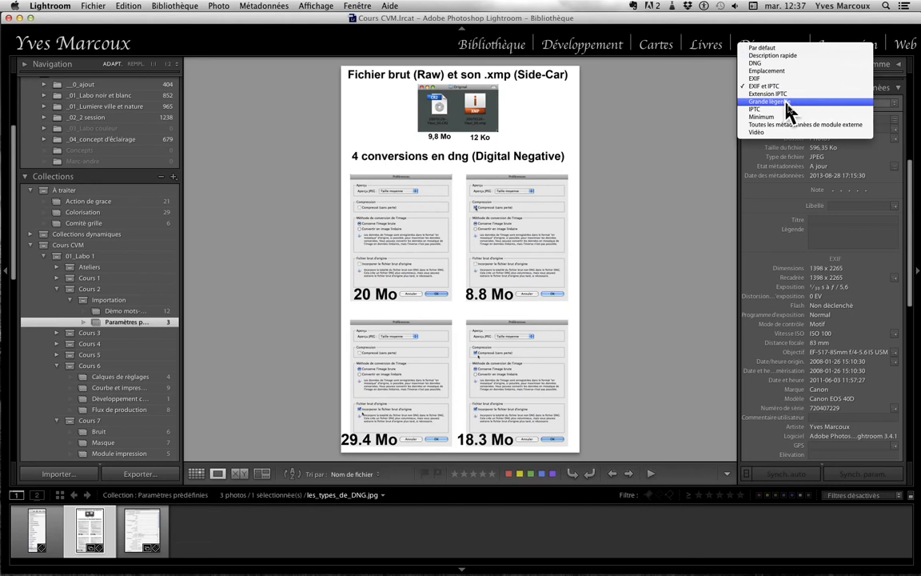
click(787, 87)
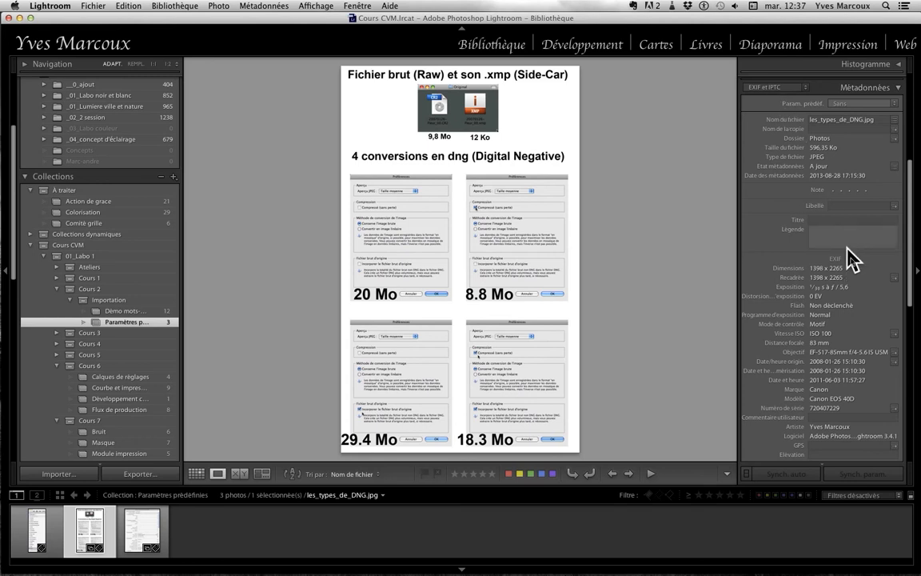
Examine the EXIF, contact, IPTC, image and copyright metadata of les_types_de_DNG.jpg.
scroll(851, 262, down, 4)
scroll(851, 261, down, 2)
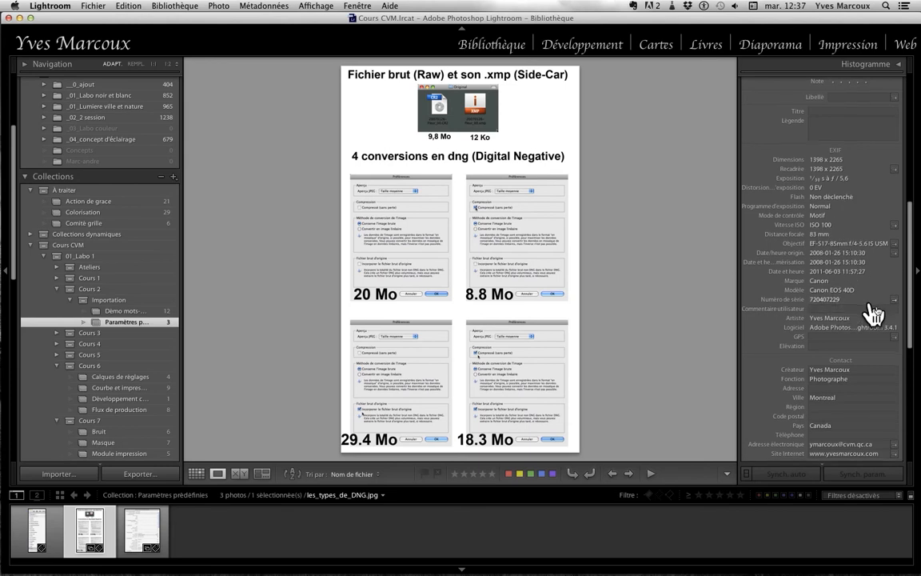
scroll(874, 314, up, 5)
scroll(874, 312, up, 2)
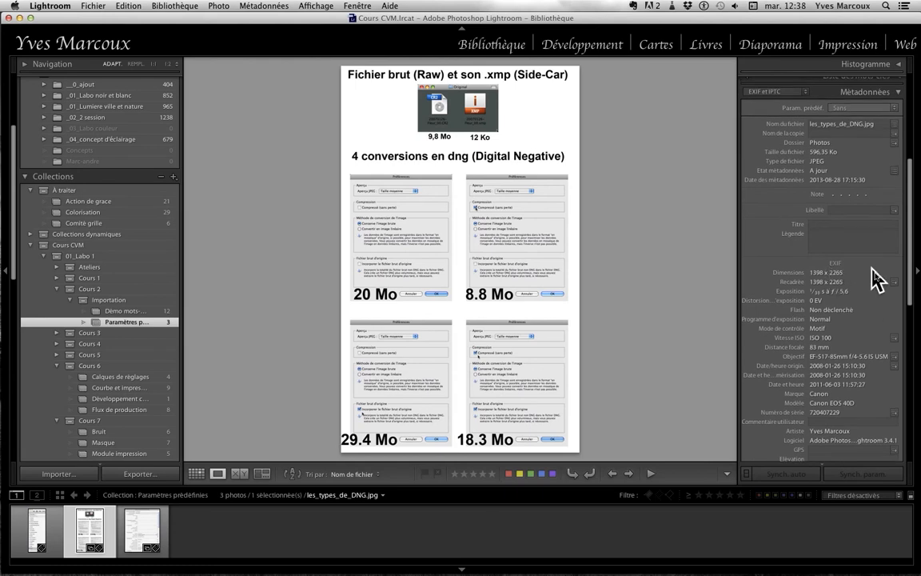
scroll(874, 284, down, 10)
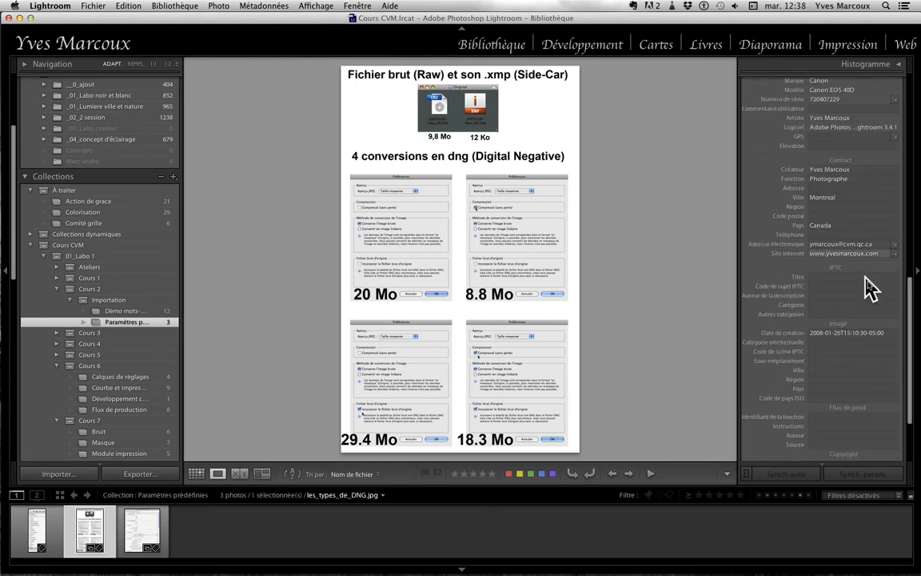
scroll(870, 288, down, 2)
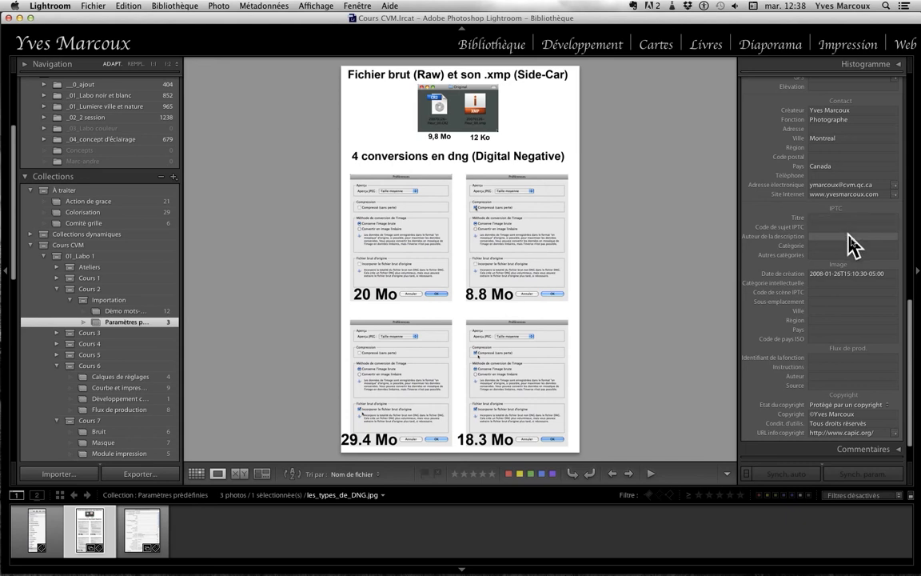
Review the metadata of Parametre_predefinie_de_metadonnees.jpg and check which metadata presets can be applied to it, leaving Sans selected.
click(140, 534)
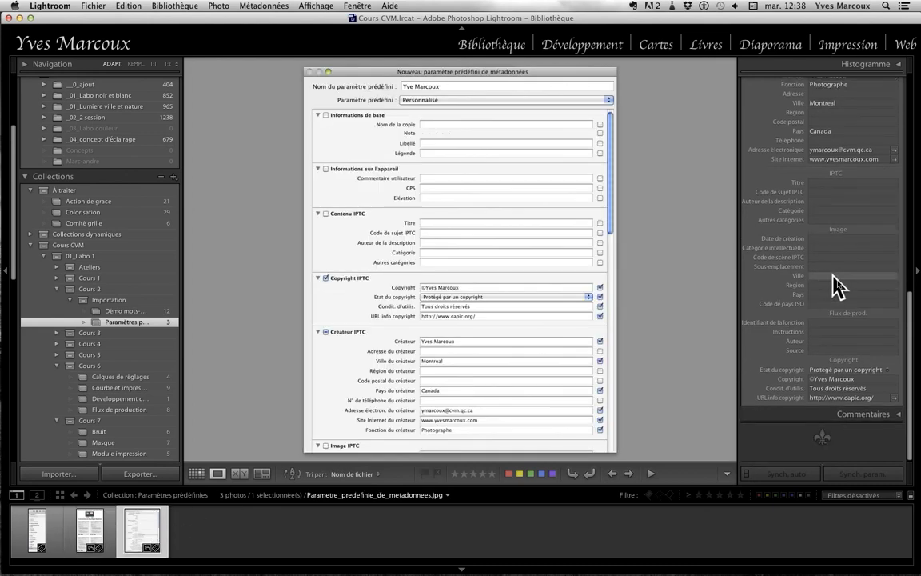
scroll(835, 276, up, 1)
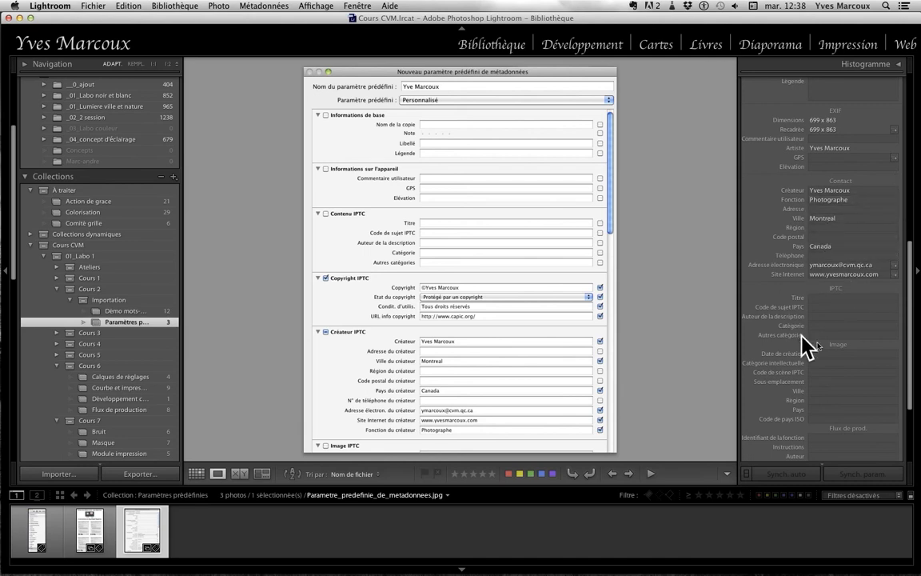
scroll(882, 263, up, 8)
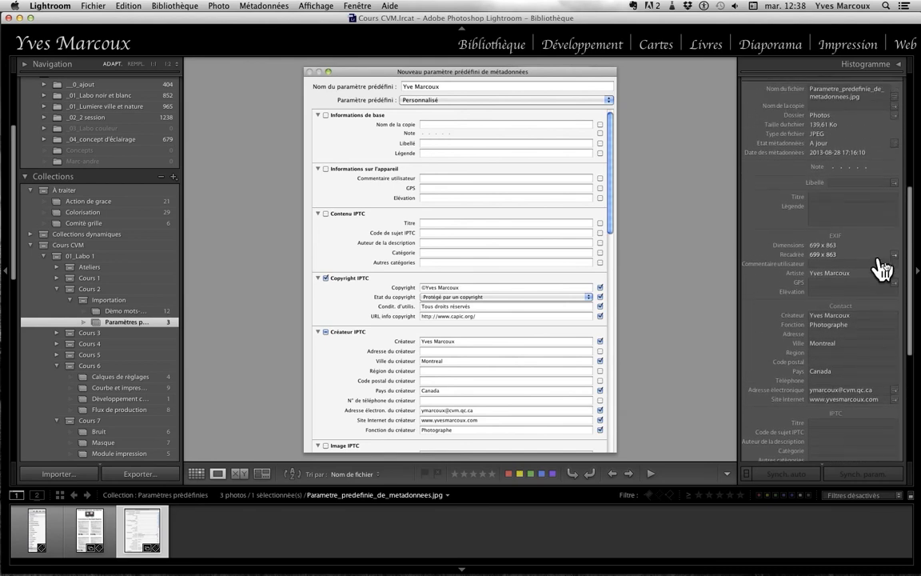
scroll(883, 268, up, 5)
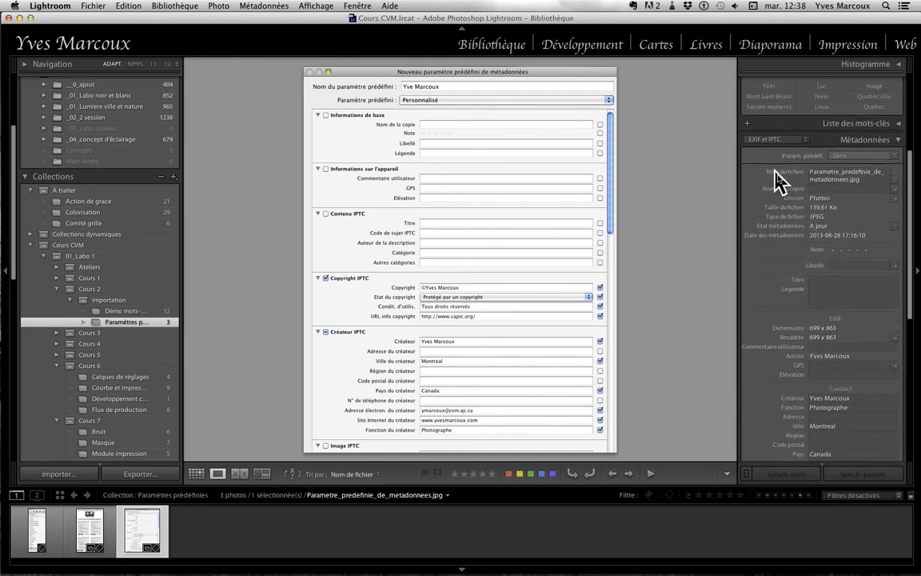
click(894, 157)
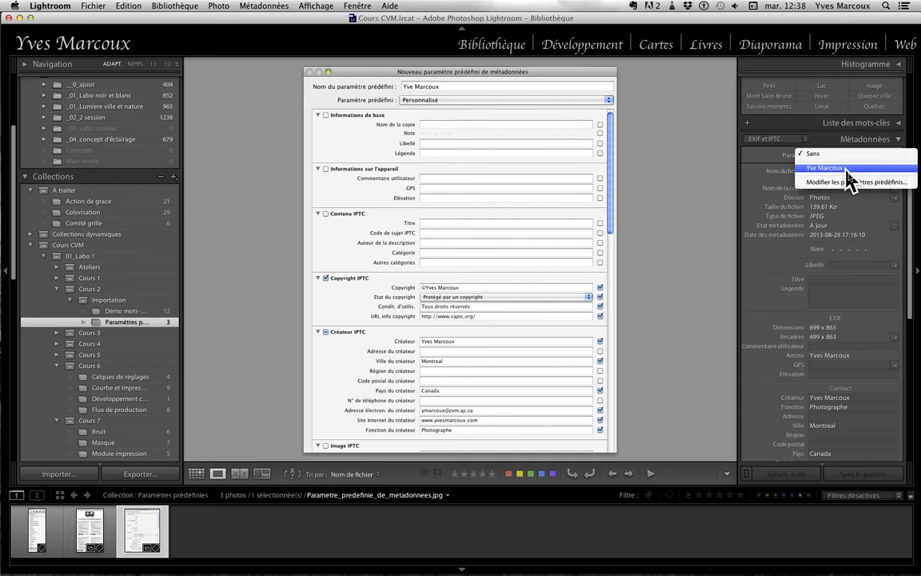
click(761, 157)
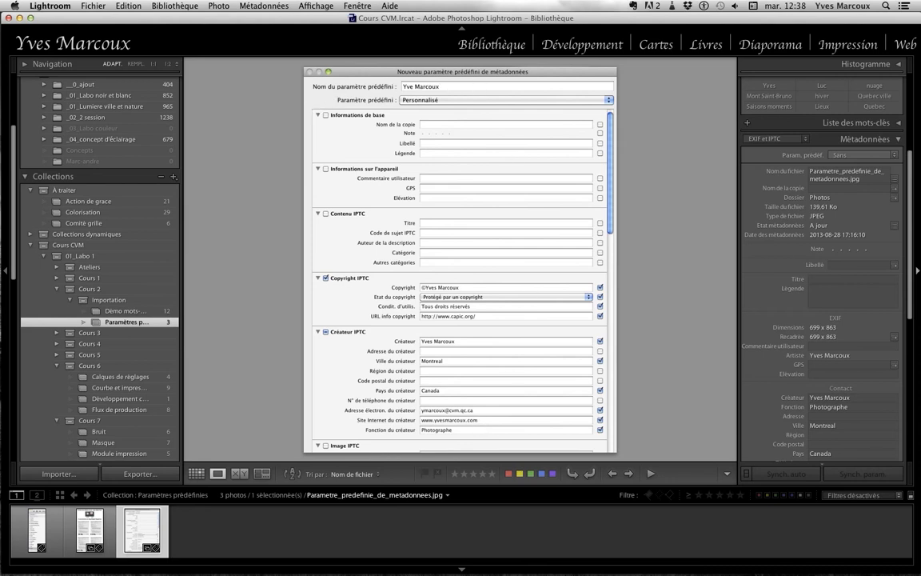
Reopen the photo import from the EOS_DIGITAL card and choose the metadata preset bearing the photographer's name.
click(68, 480)
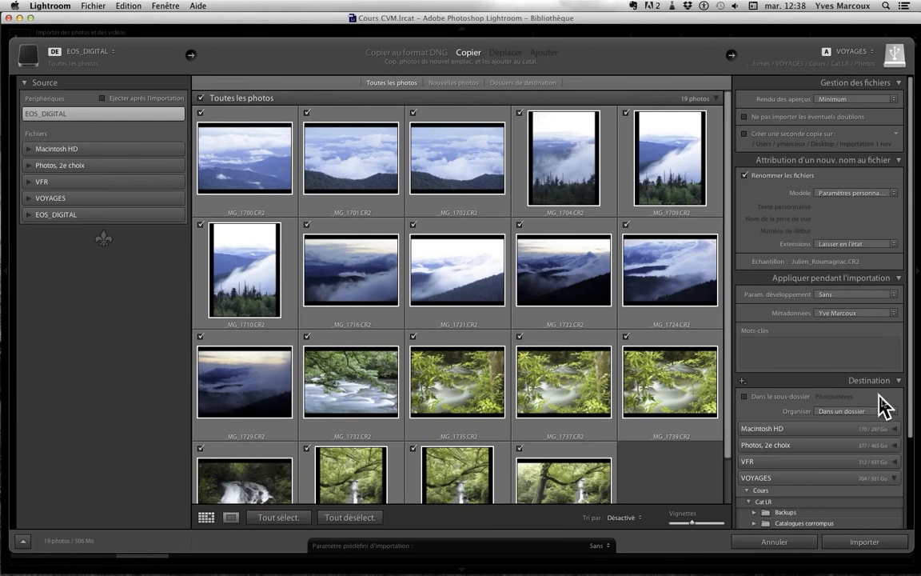
click(893, 315)
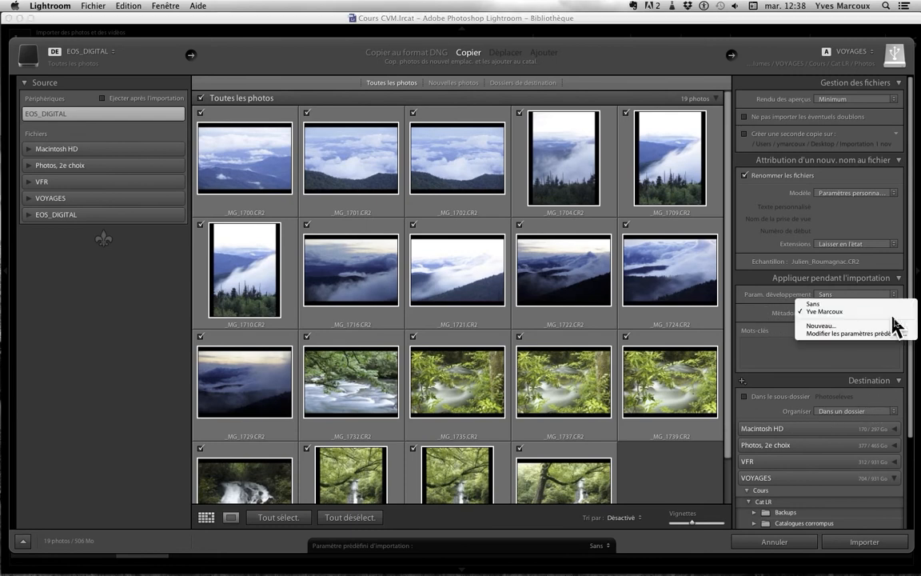
click(849, 312)
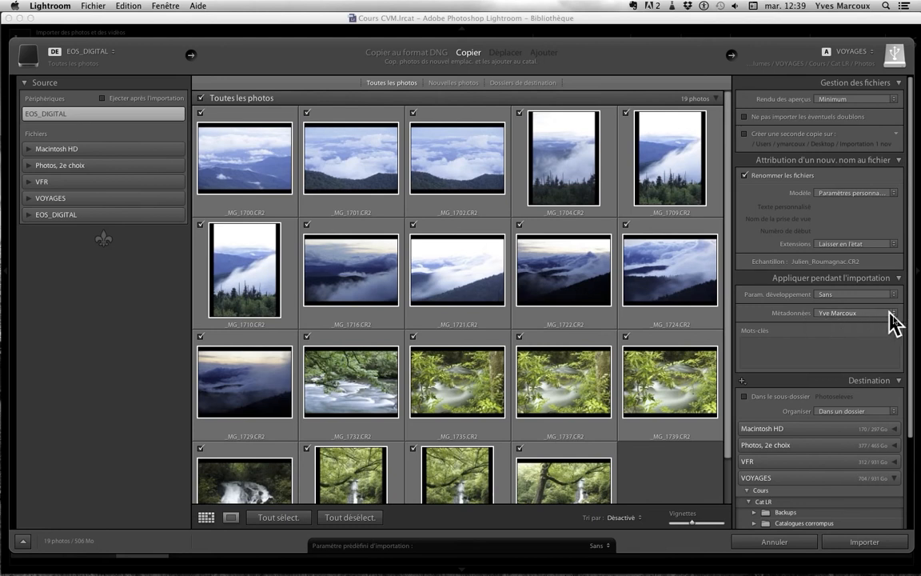
Examine the keyword entry area, the photos on the card and the destination settings for the import.
scroll(898, 325, down, 1)
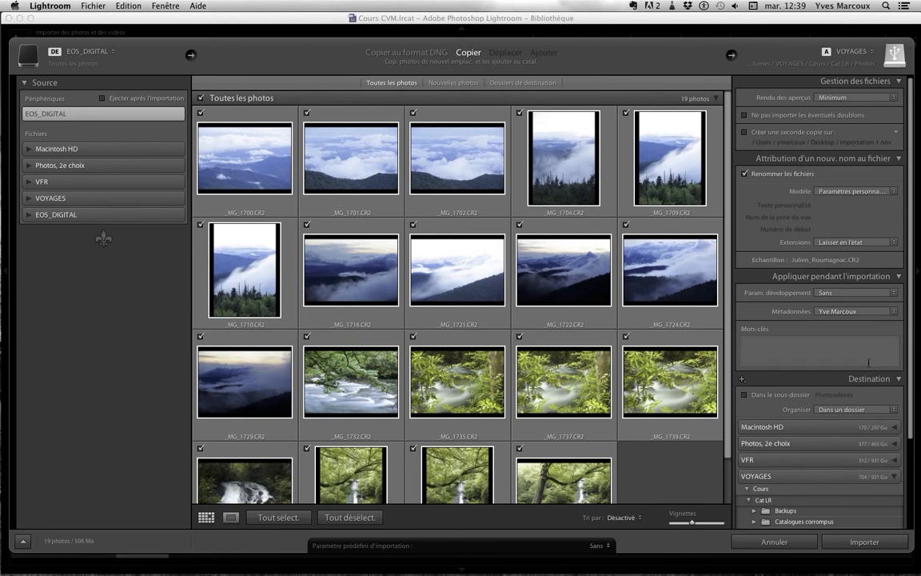
scroll(784, 351, down, 3)
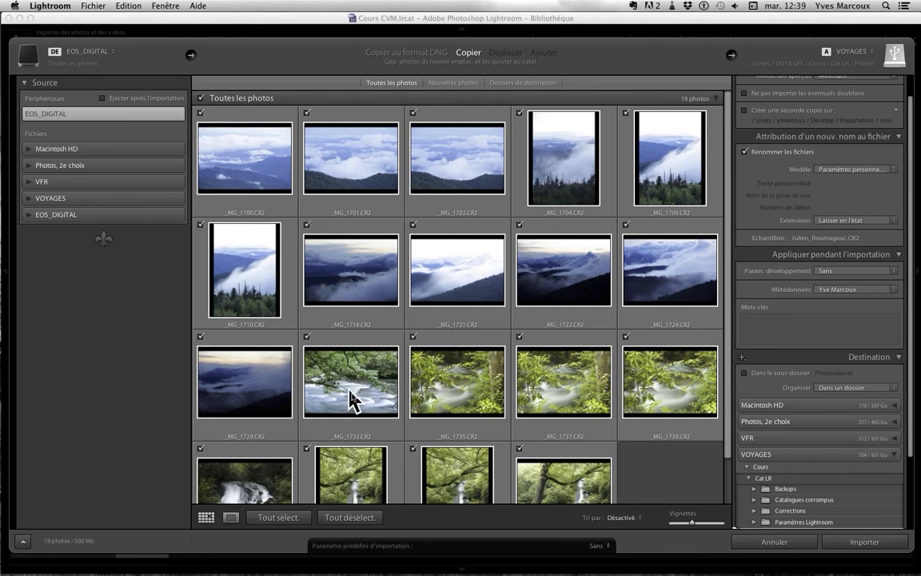
scroll(484, 385, down, 2)
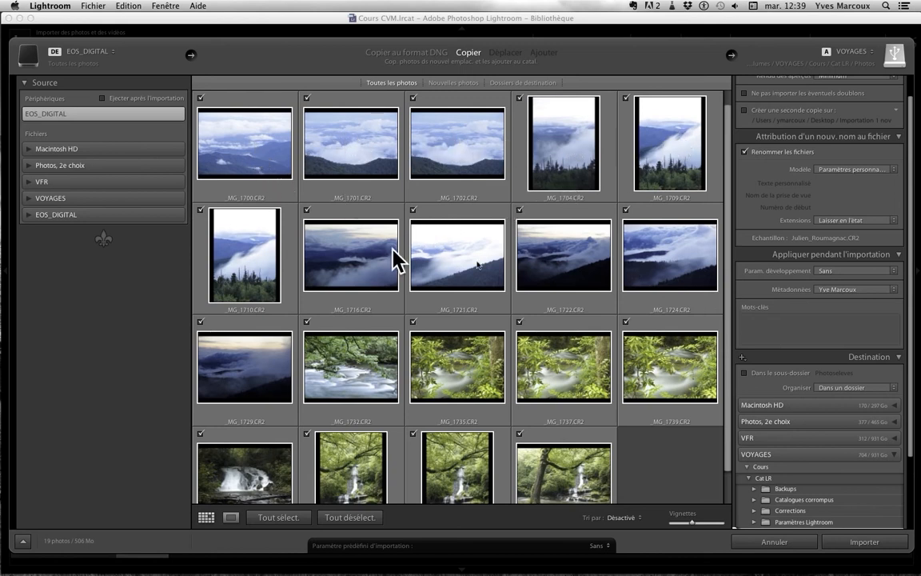
click(742, 317)
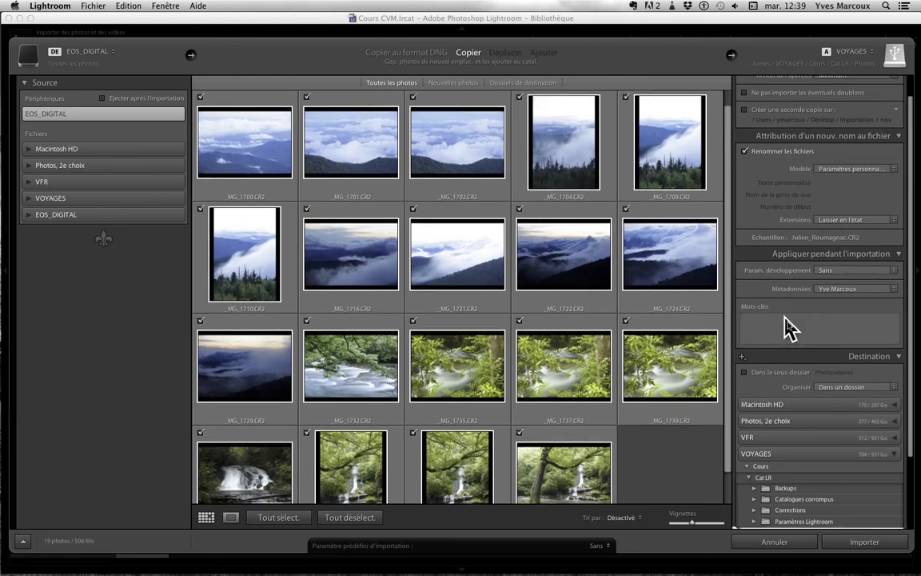
scroll(784, 316, down, 2)
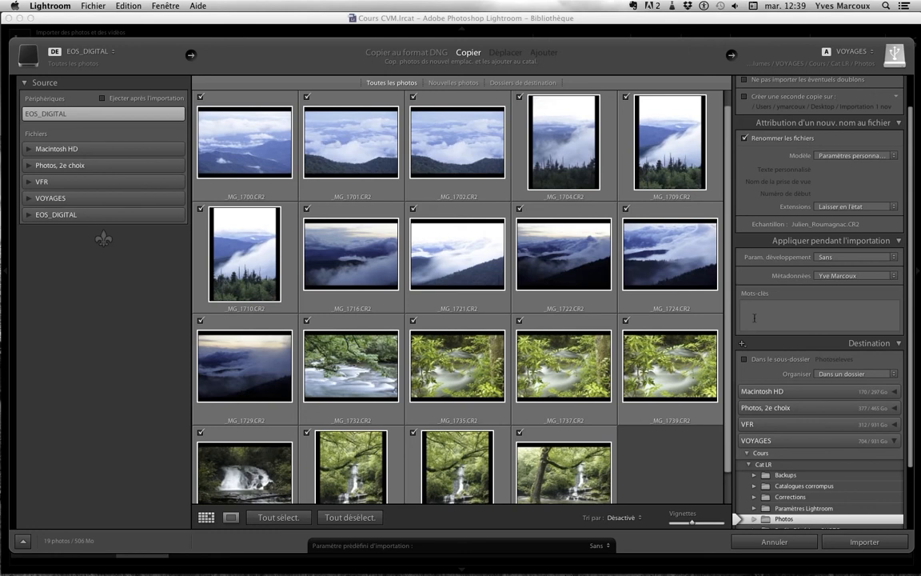
scroll(753, 317, down, 1)
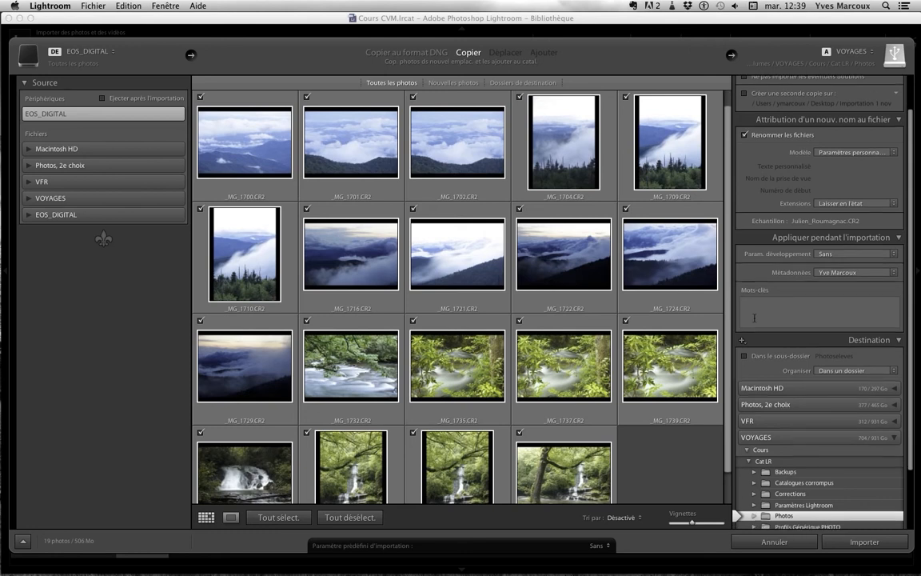
scroll(754, 317, up, 1)
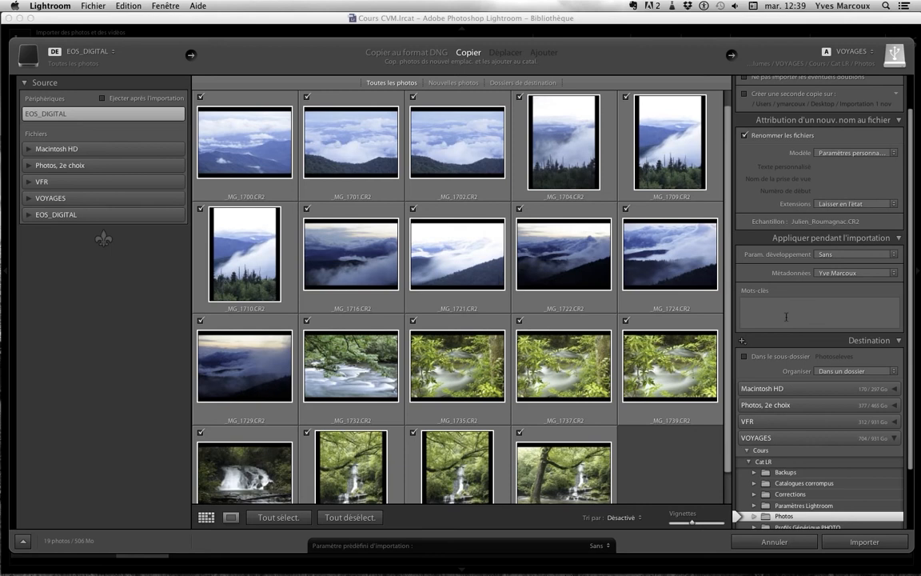
scroll(805, 309, down, 2)
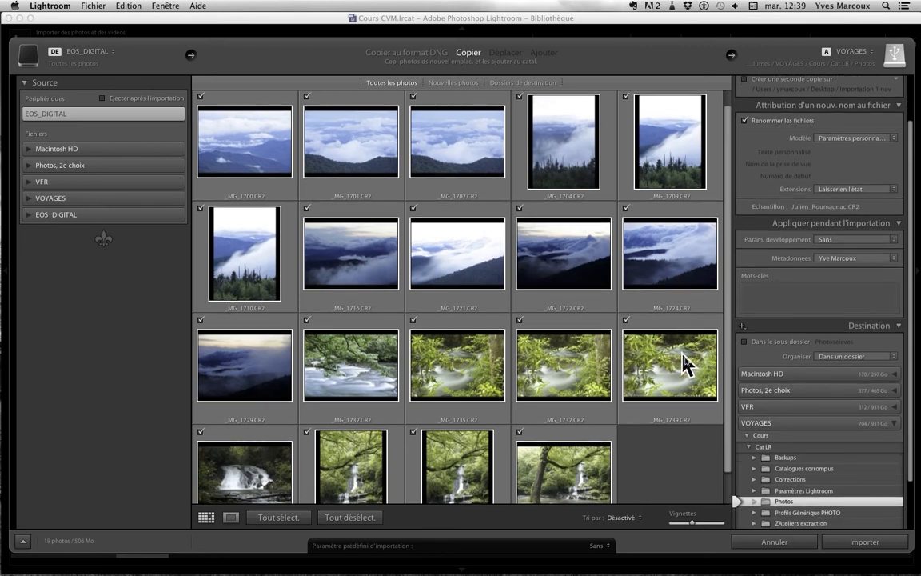
Try placing the imported photos in the Photoseleves subfolder of Photos, and turn the subfolder option off again.
scroll(808, 362, down, 5)
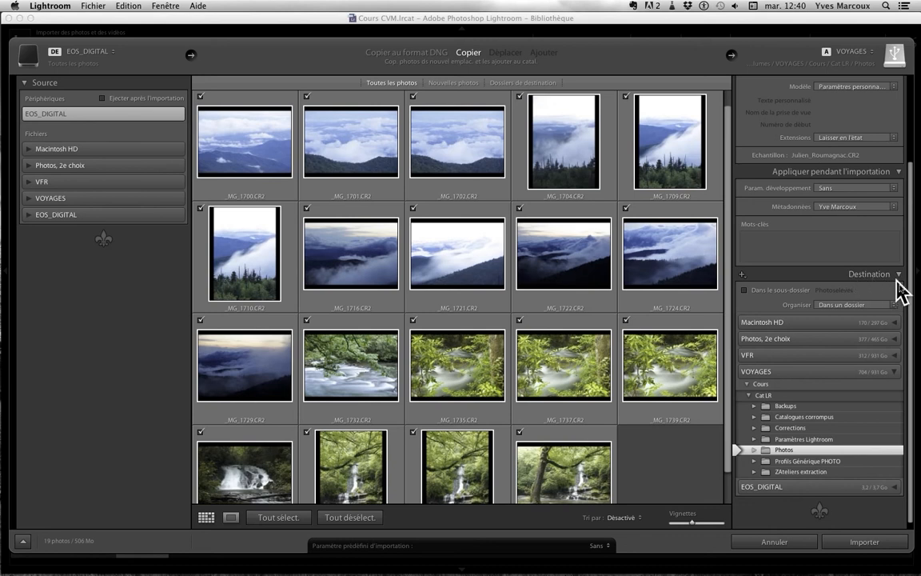
scroll(901, 289, down, 1)
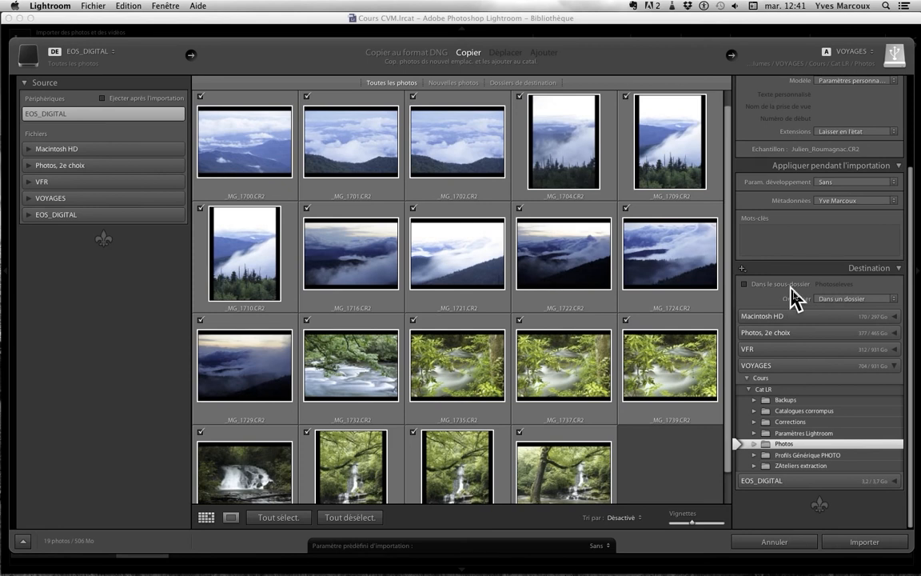
click(744, 285)
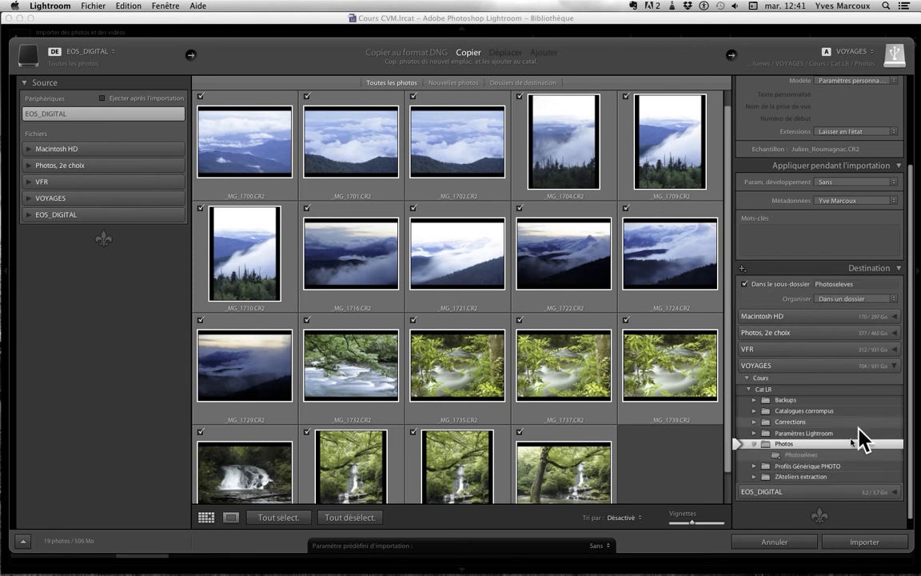
scroll(806, 455, down, 1)
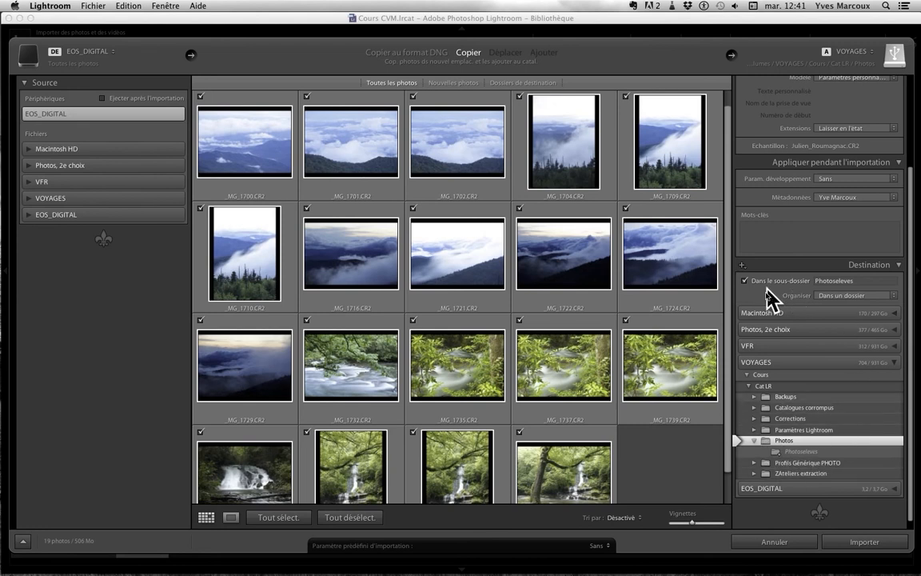
click(871, 282)
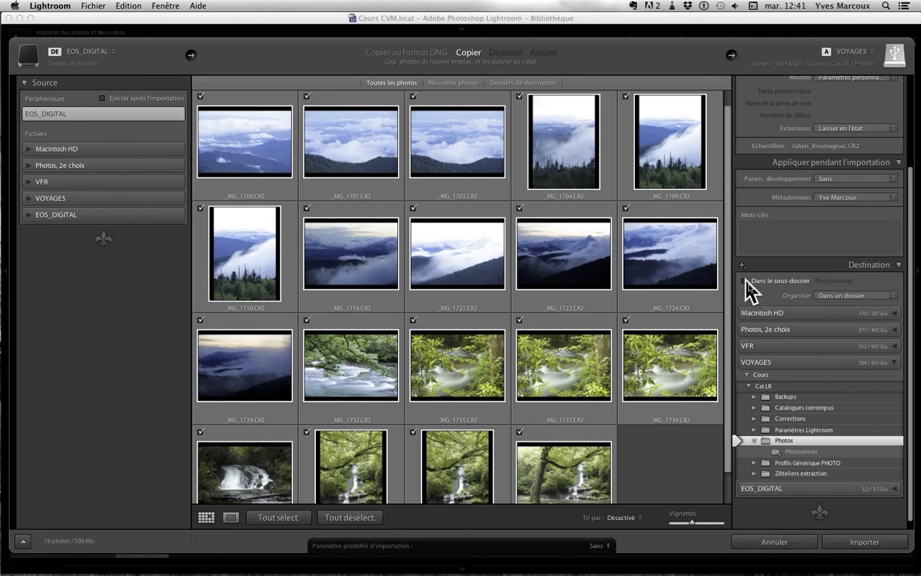
click(745, 282)
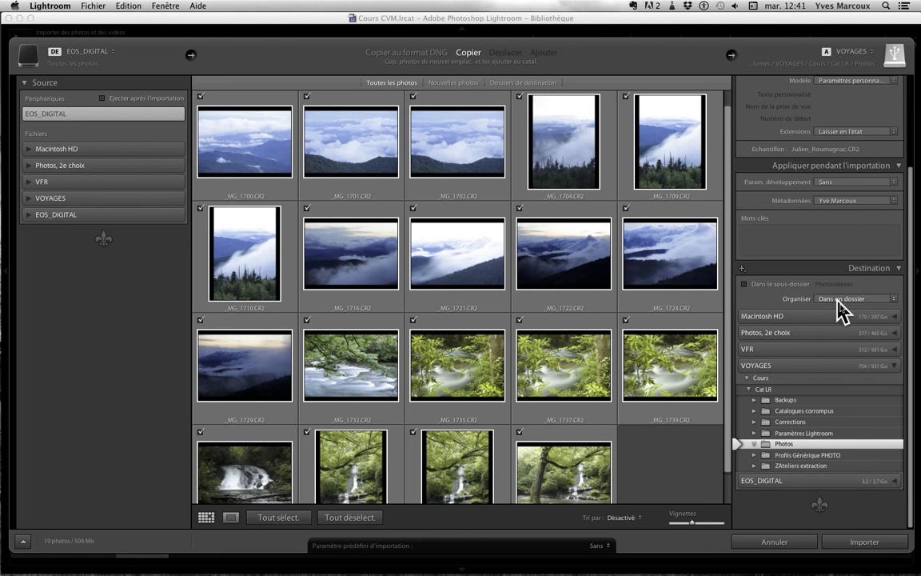
Try organising the import by date, examine the dated folders under Photos, and restore the organisation to Dans un dossier.
click(841, 299)
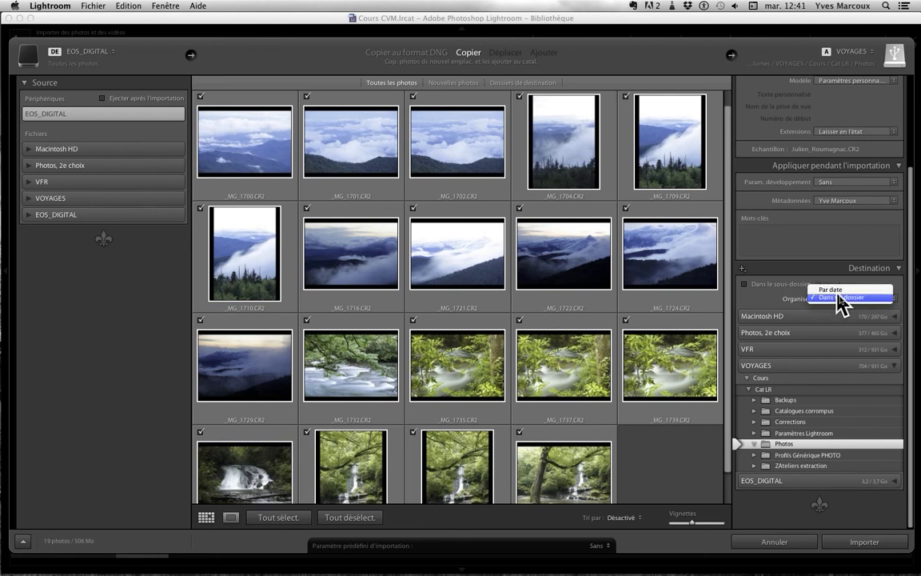
click(839, 297)
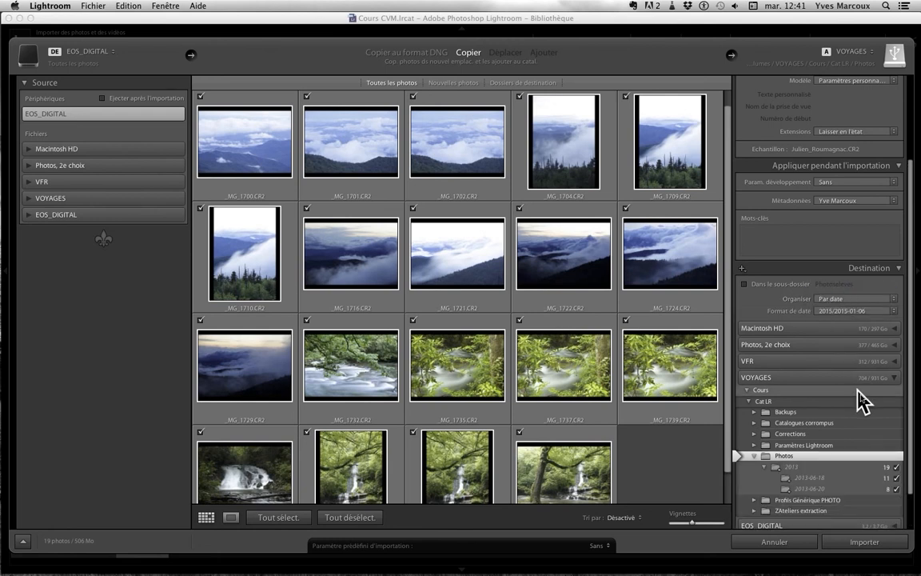
scroll(858, 390, down, 3)
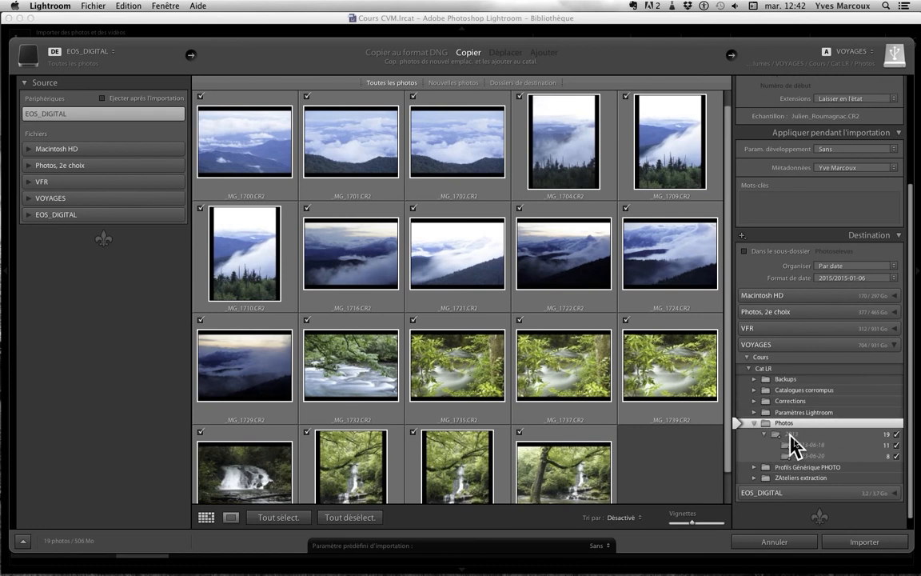
scroll(808, 464, down, 1)
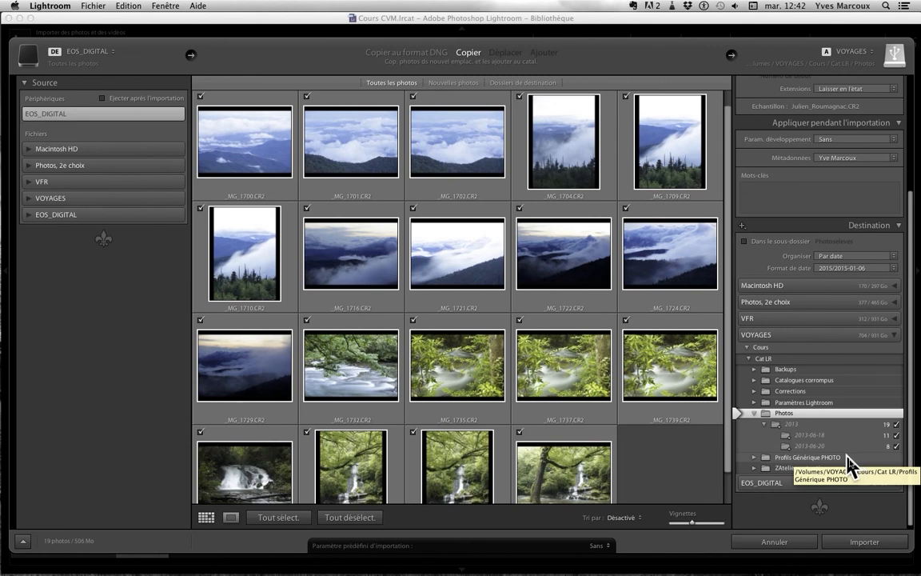
scroll(850, 463, up, 1)
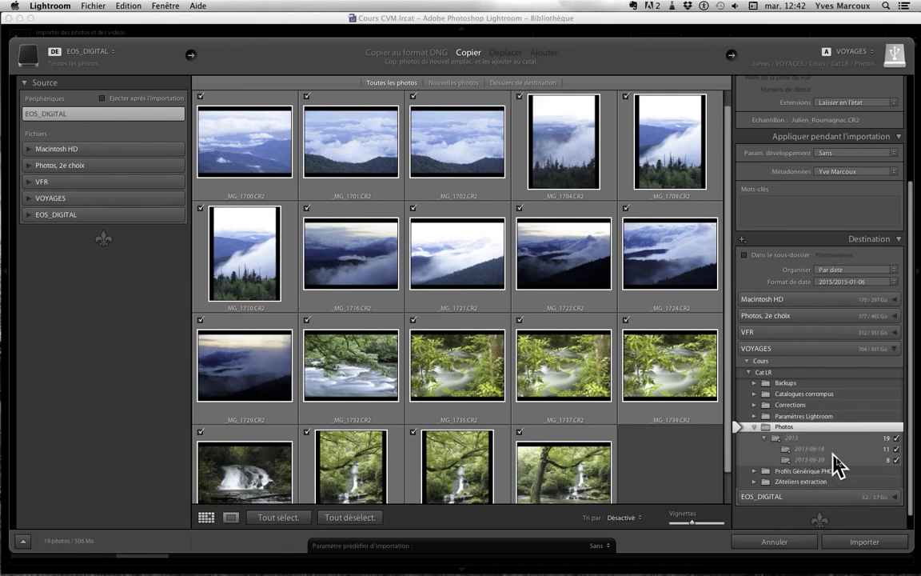
scroll(834, 466, down, 1)
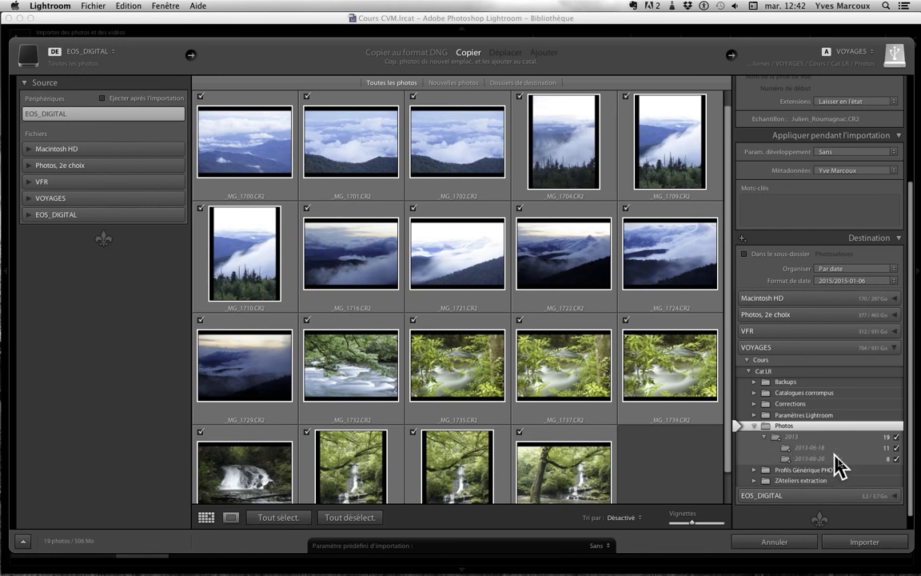
scroll(840, 464, down, 2)
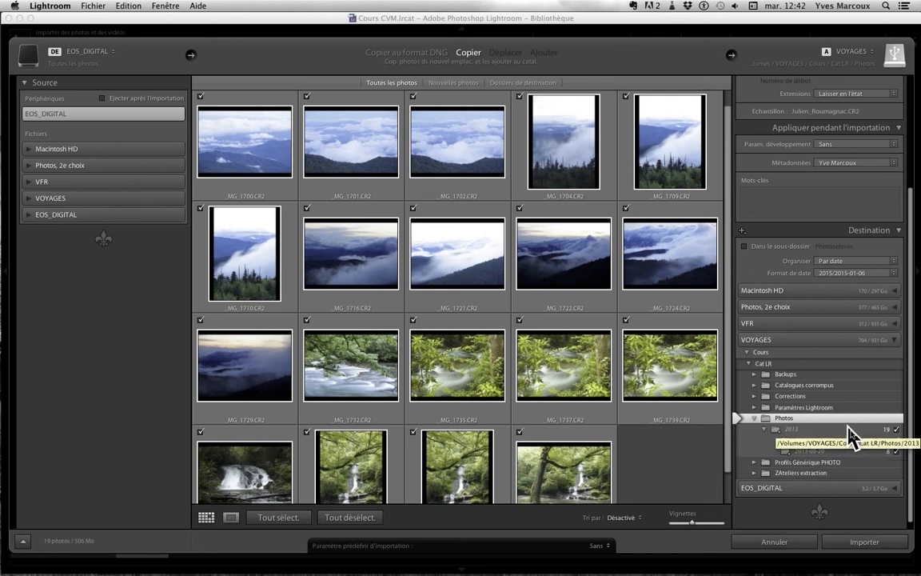
click(894, 264)
click(867, 266)
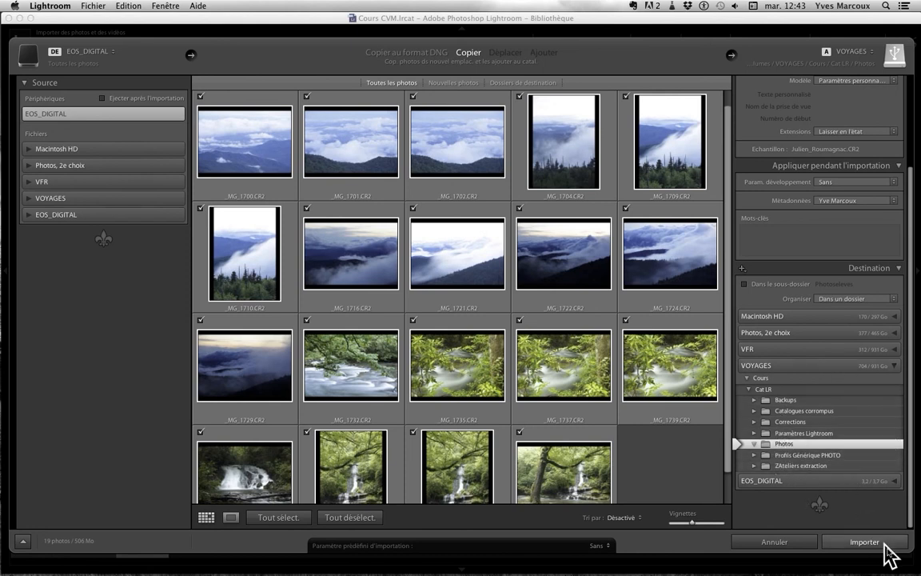
Turn off file renaming and start importing the card's photos into the Photos folder.
scroll(867, 438, up, 5)
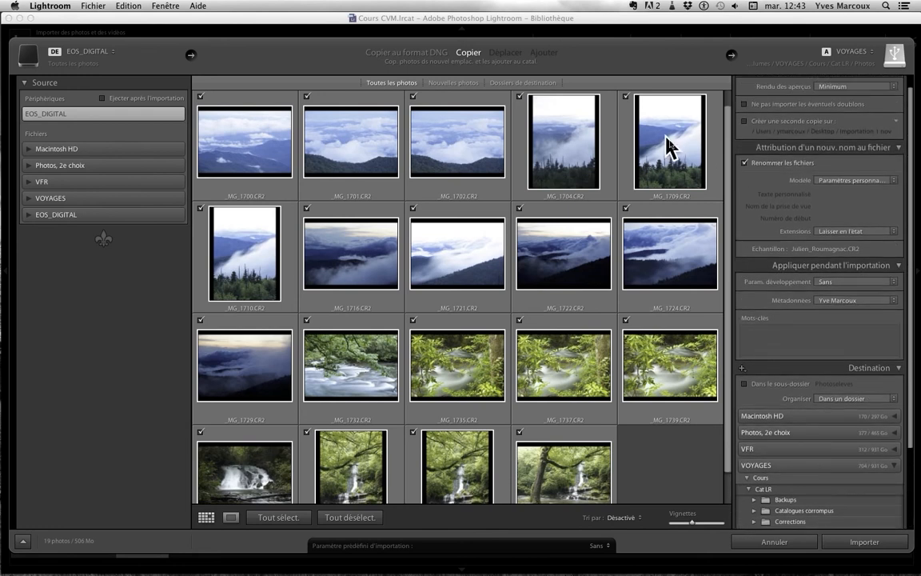
click(744, 163)
scroll(834, 330, down, 4)
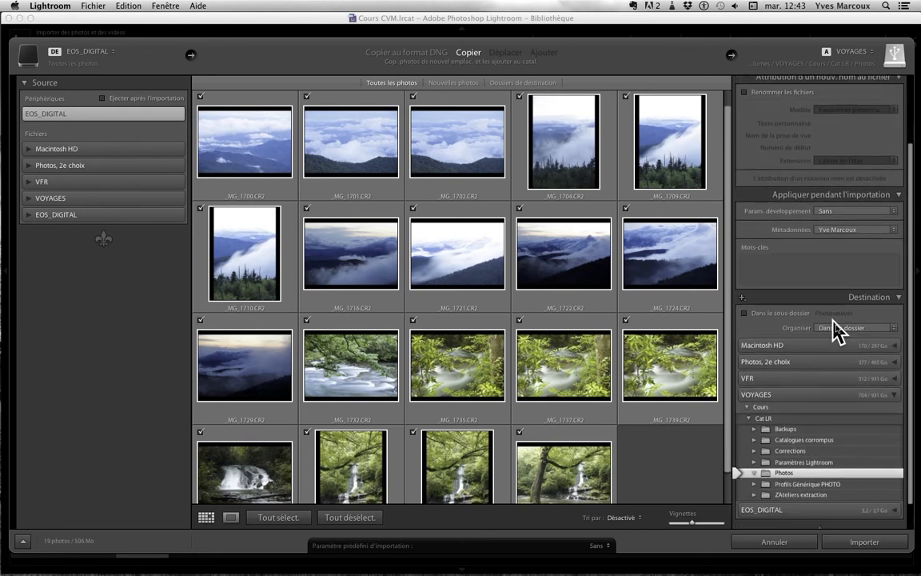
click(868, 544)
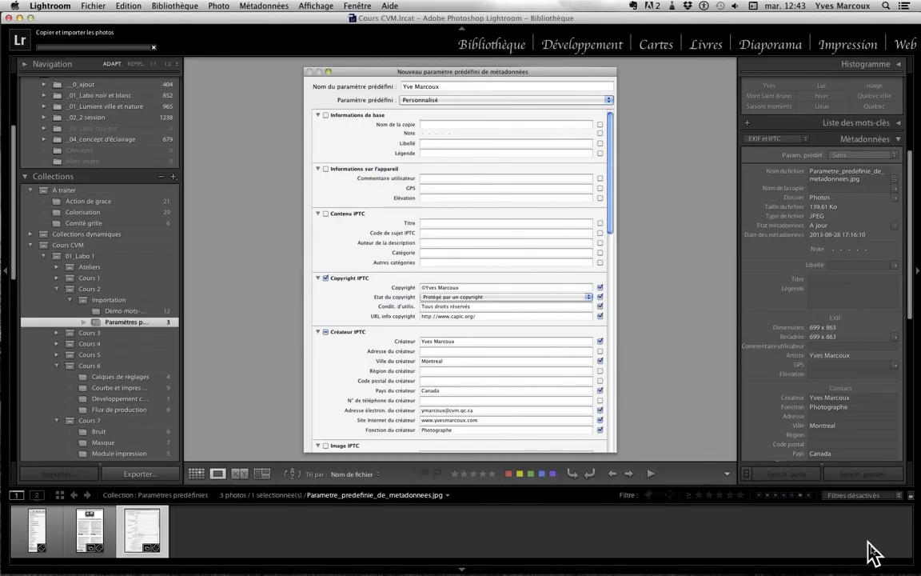